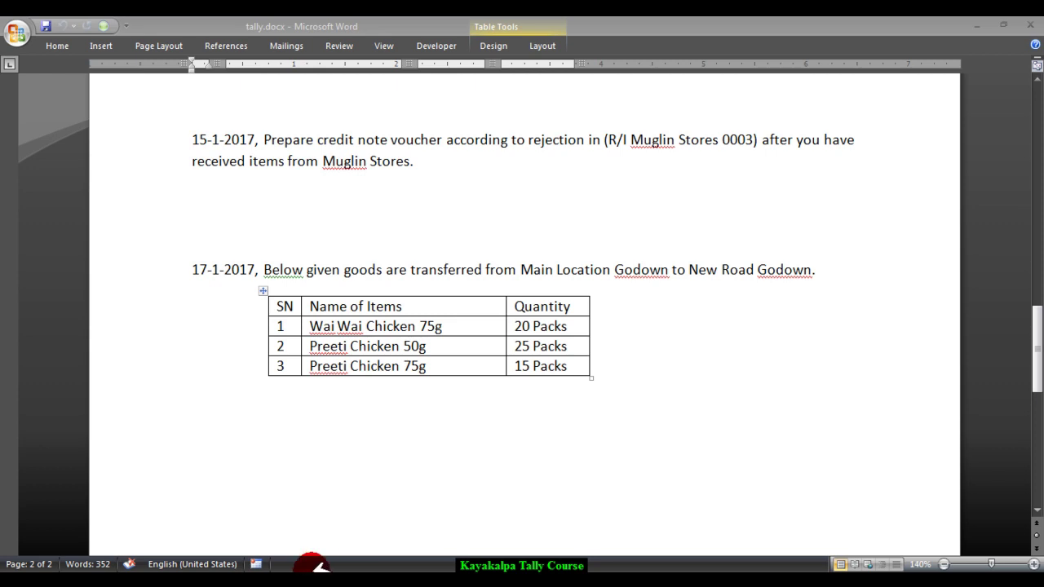
Step: Switch to Tally.ERP 9 and set Maintain Multiple Godowns to Yes in the company's inventory features
key("alt+Tab")
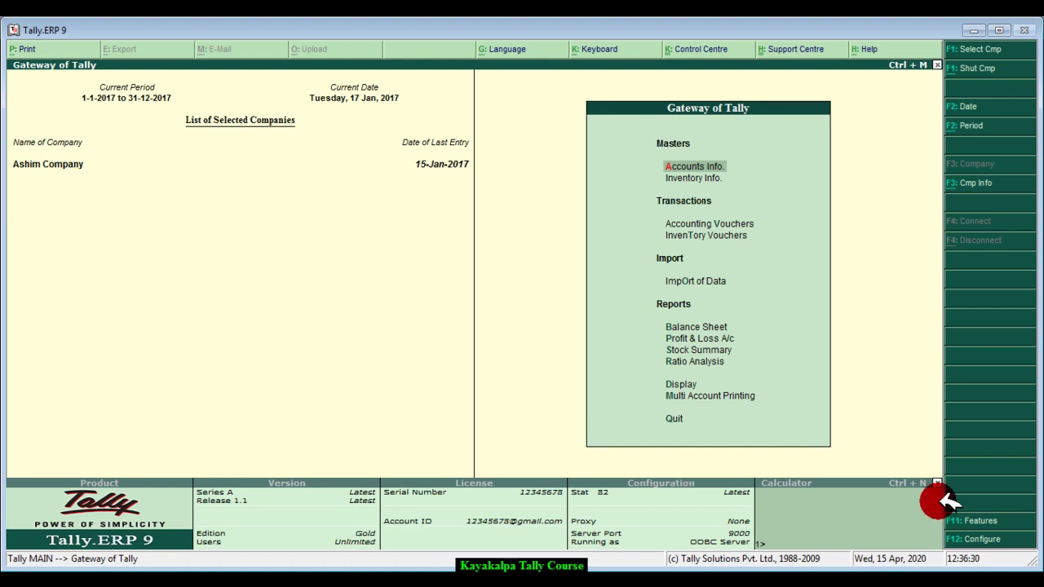
left_click(1009, 520)
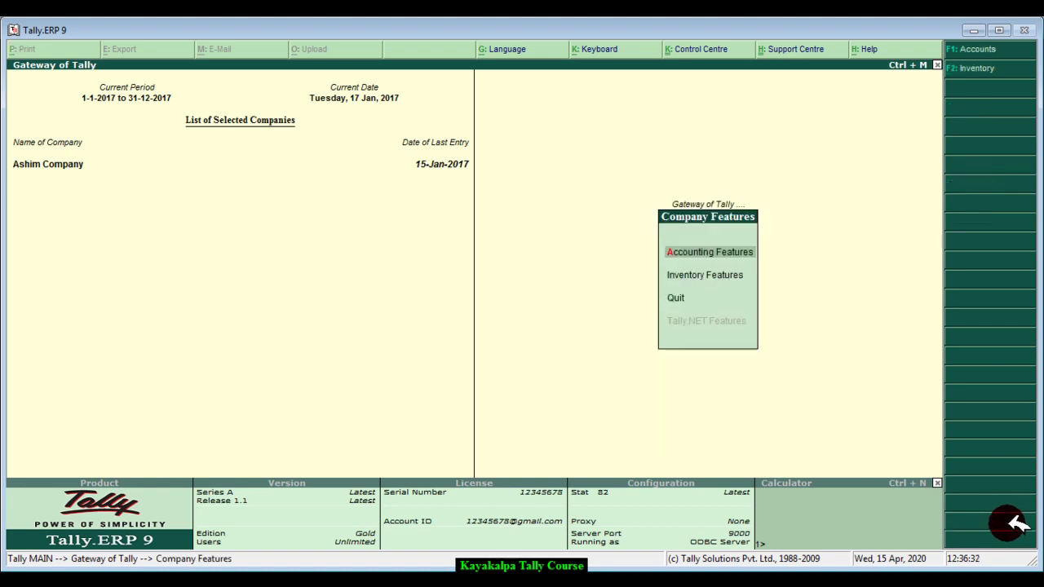
left_click(744, 275)
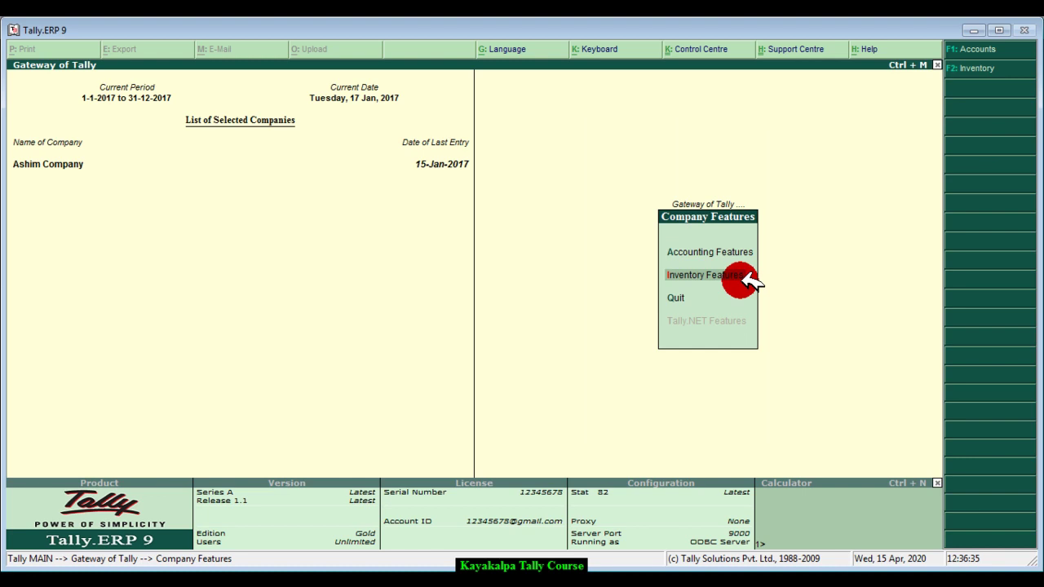
left_click(431, 131)
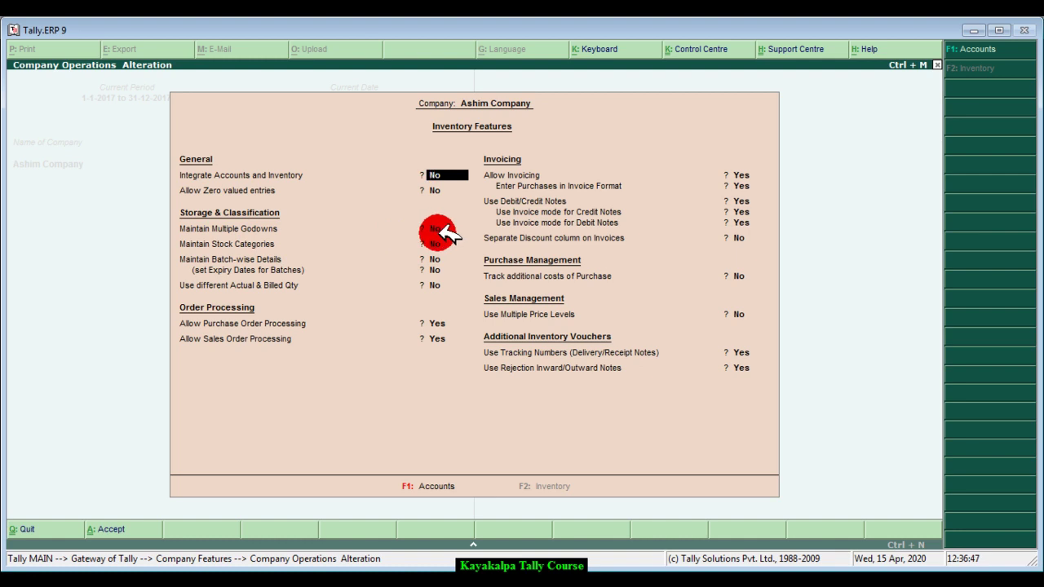
key("Return")
key("Return")
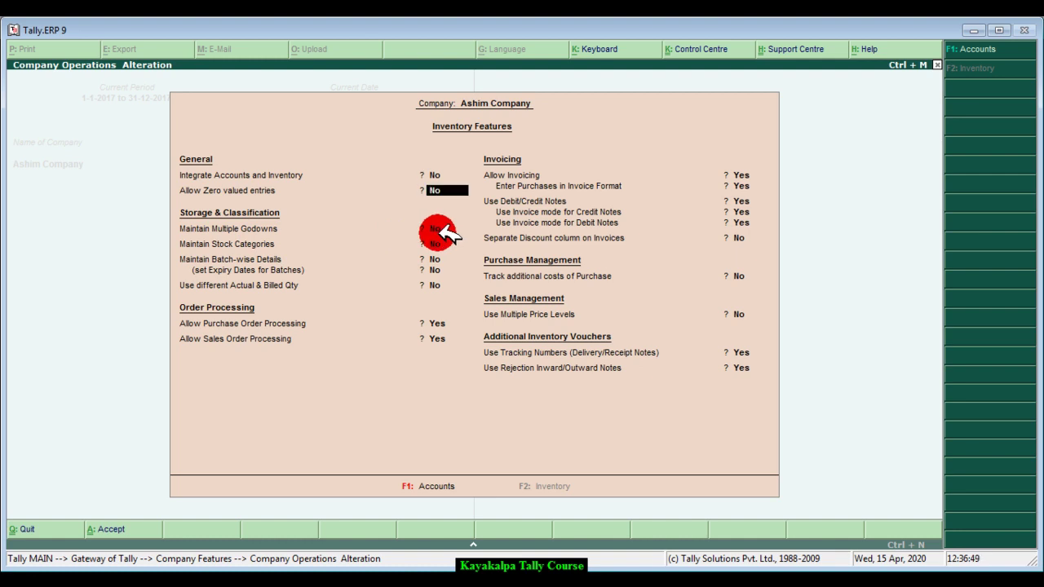
key("y")
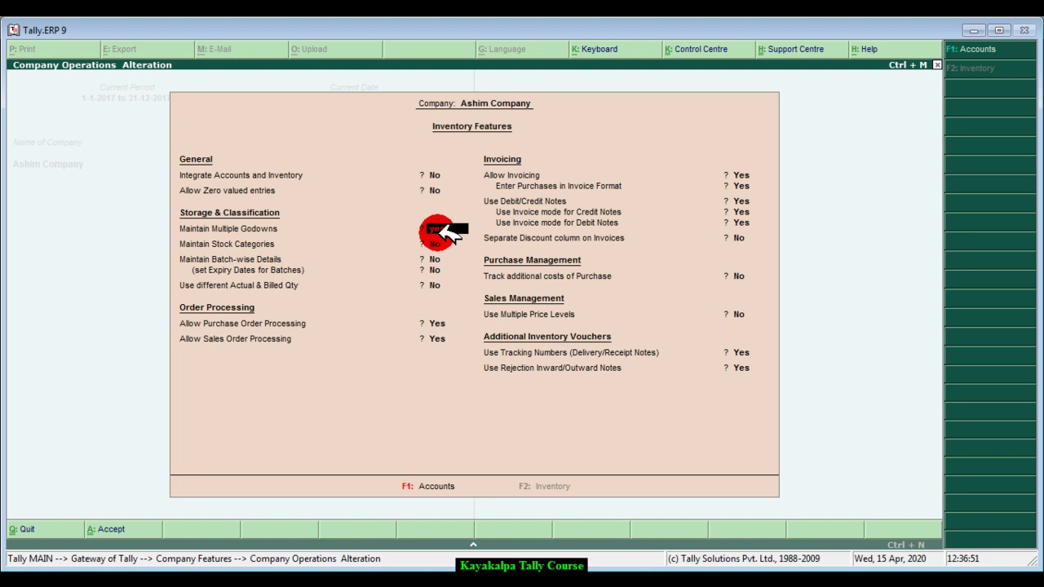
key("Return")
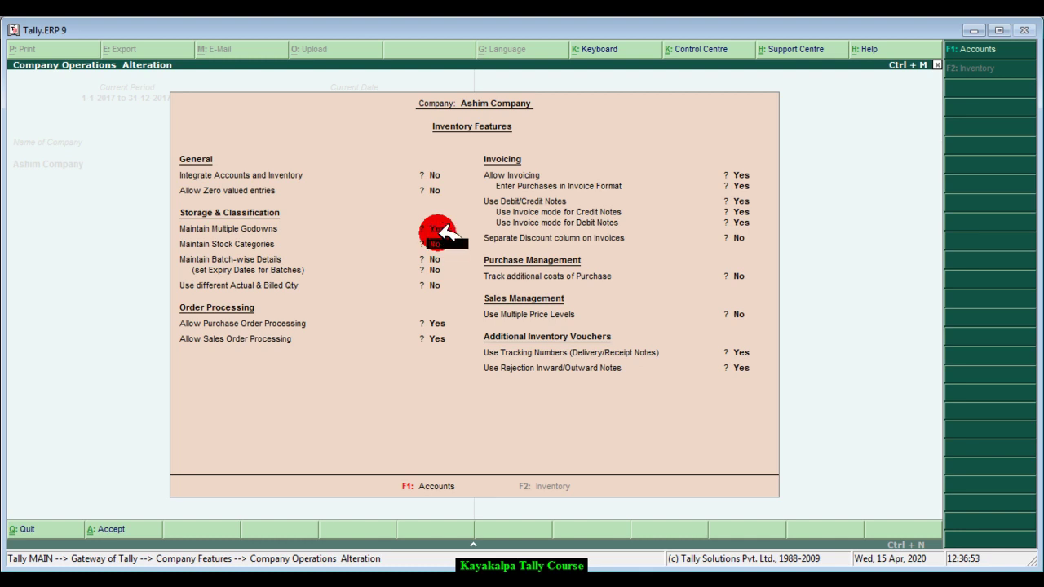
Step: Keep the remaining inventory features as they are, accept the feature changes and return to the Gateway of Tally
key("Return")
key("Return")
key("Return")
key("Return")
key("Return")
key("Return")
key("Return")
key("Return")
key("Return")
key("Return")
key("Return")
key("Return")
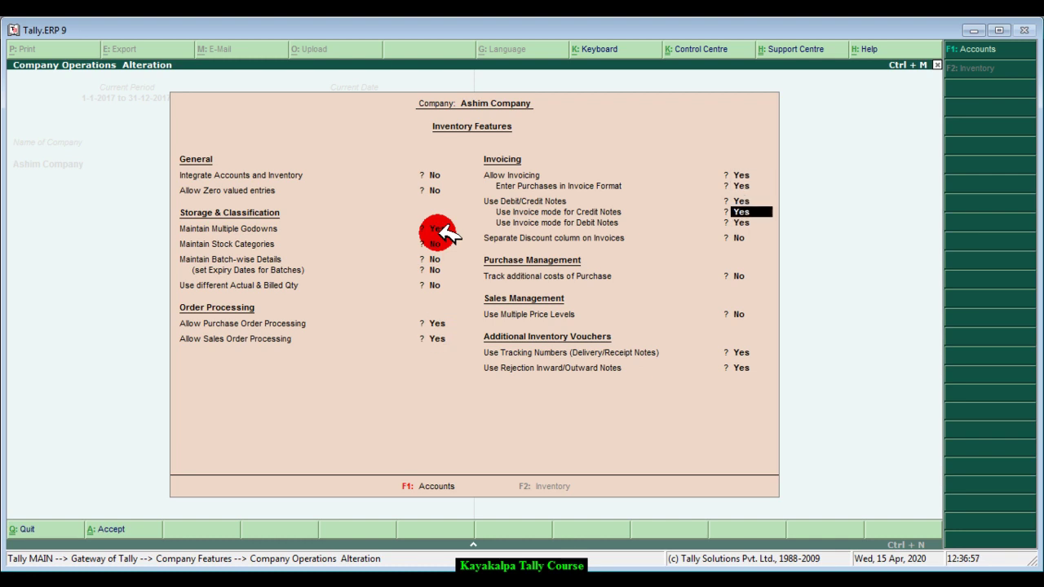
key("Return")
key("Return")
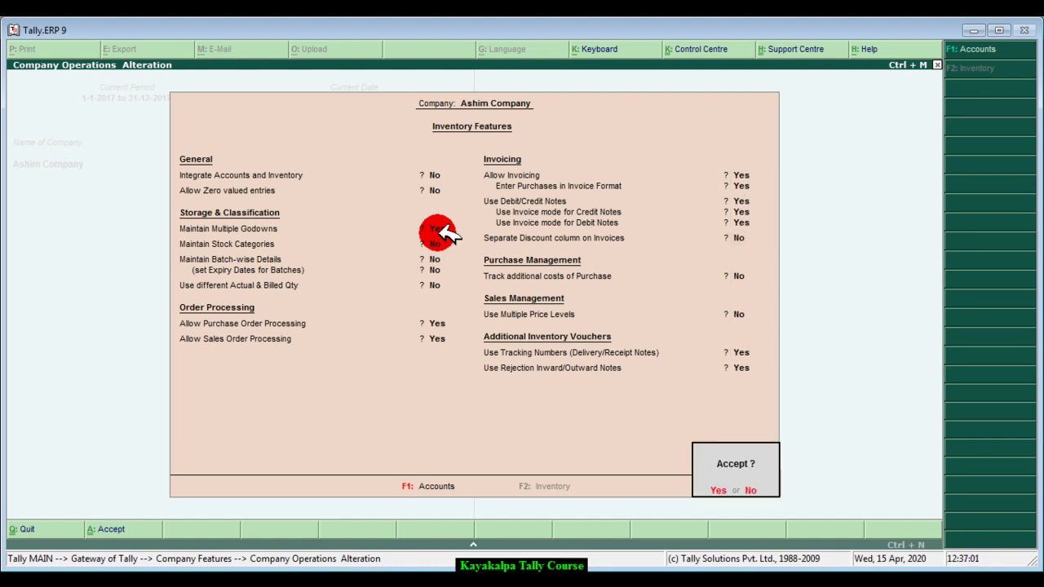
key("Return")
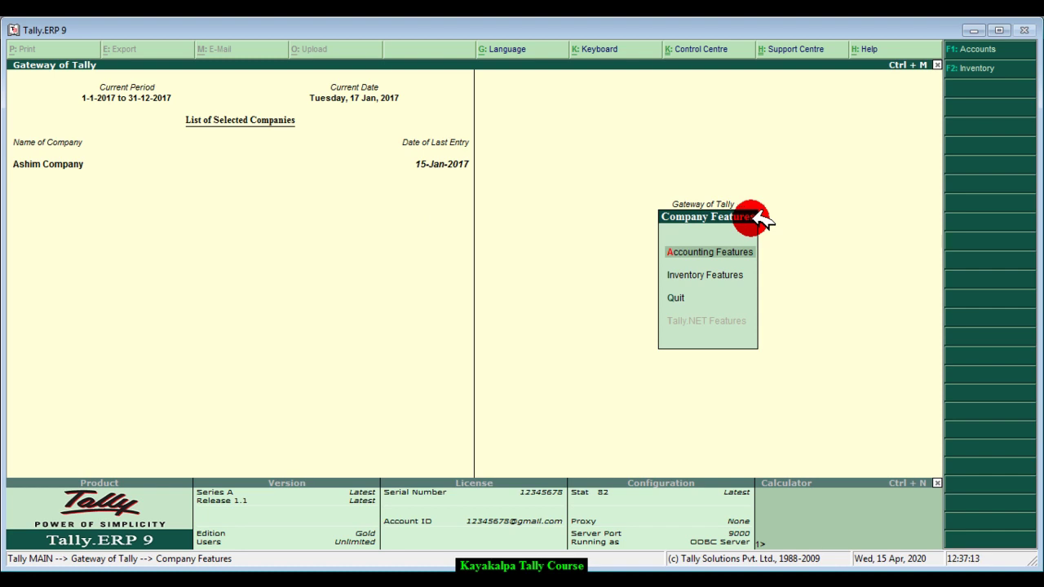
key("Escape")
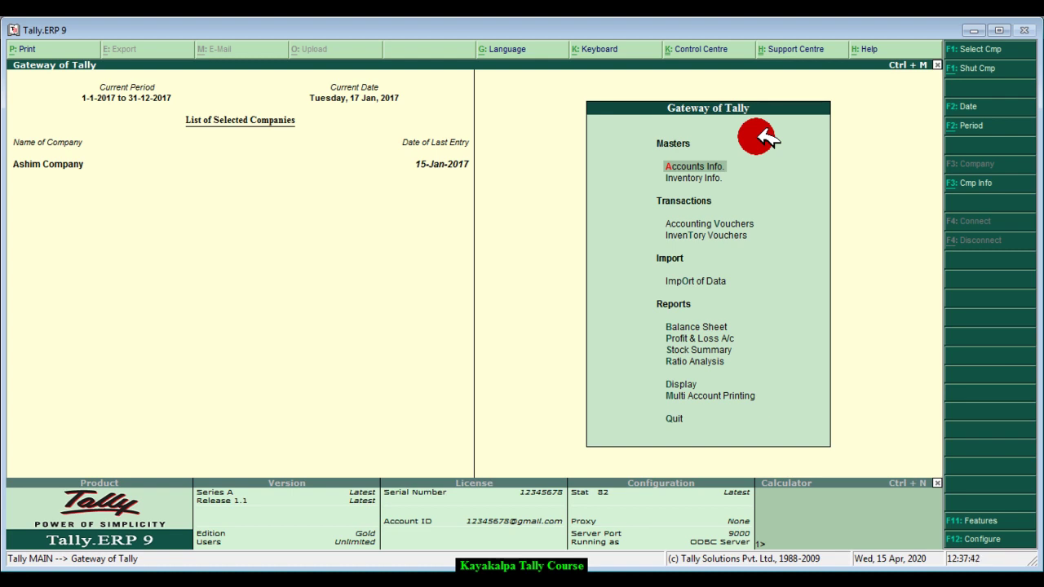
Step: Create a single godown named New Road Godown under Primary without an alias, and return to the Gateway of Tally
left_click(739, 177)
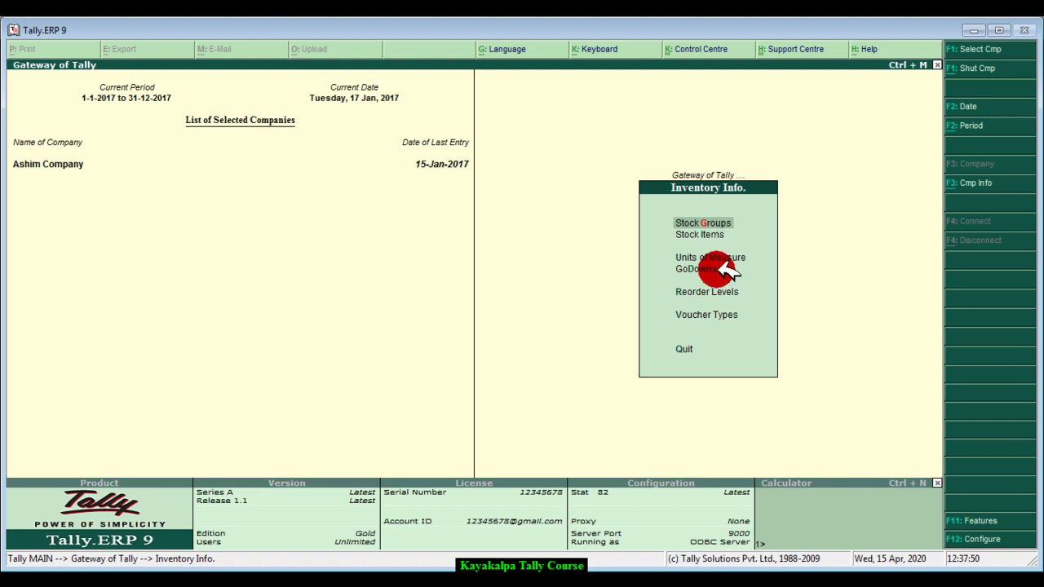
key("Down")
key("Down")
key("Down")
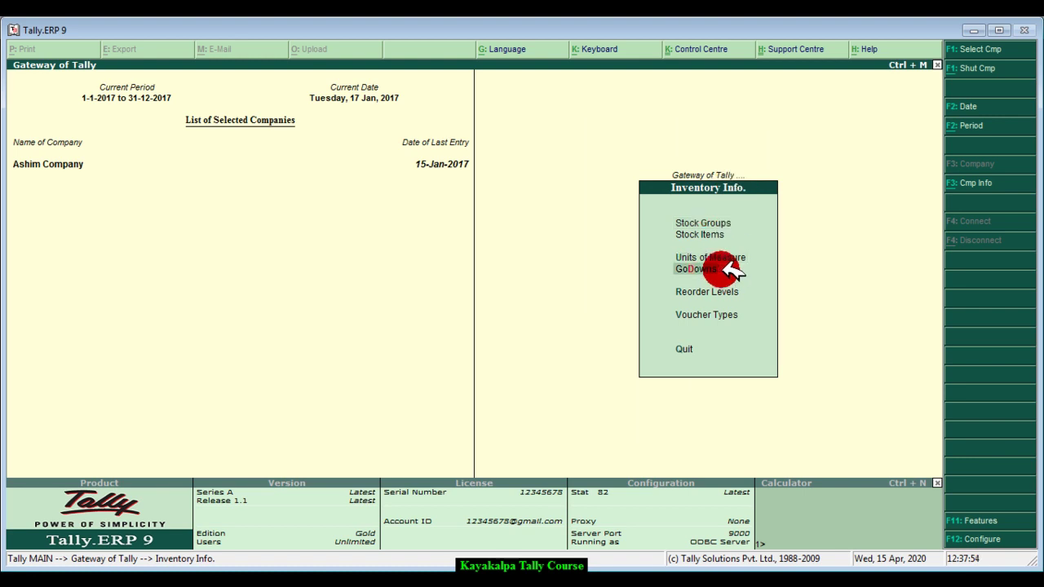
key("Return")
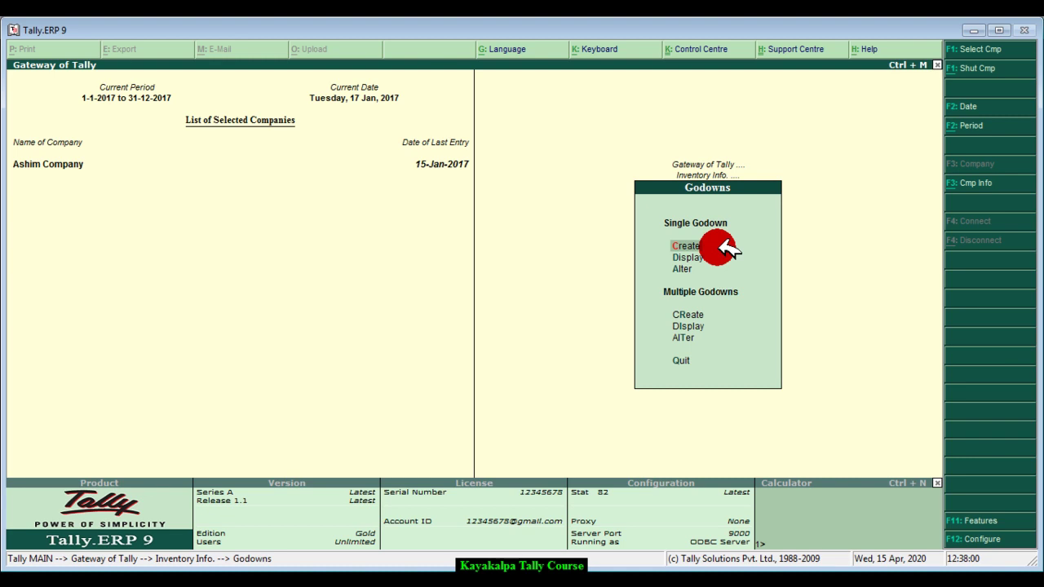
left_click(723, 247)
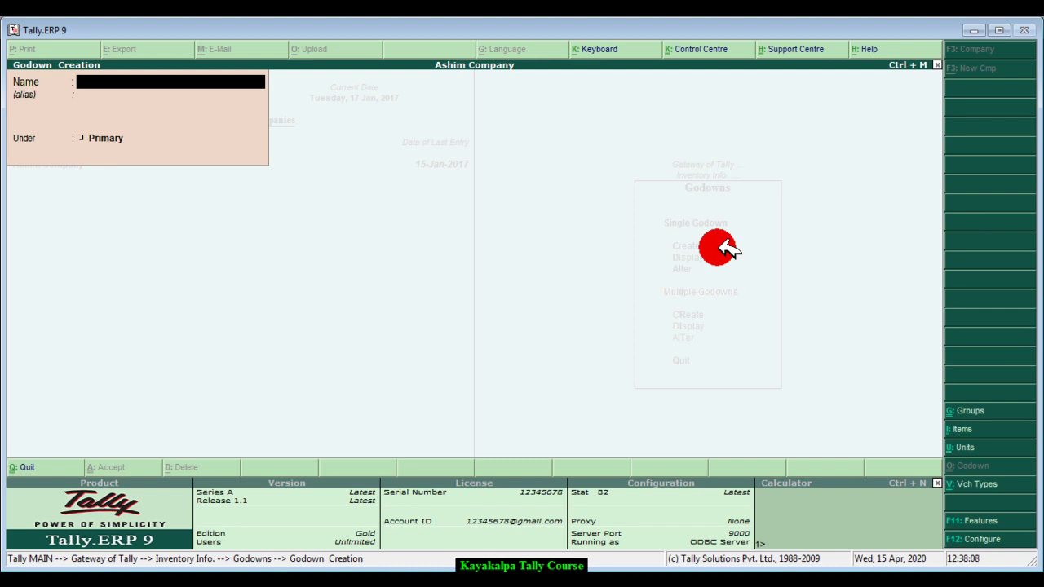
type("New Road Godown")
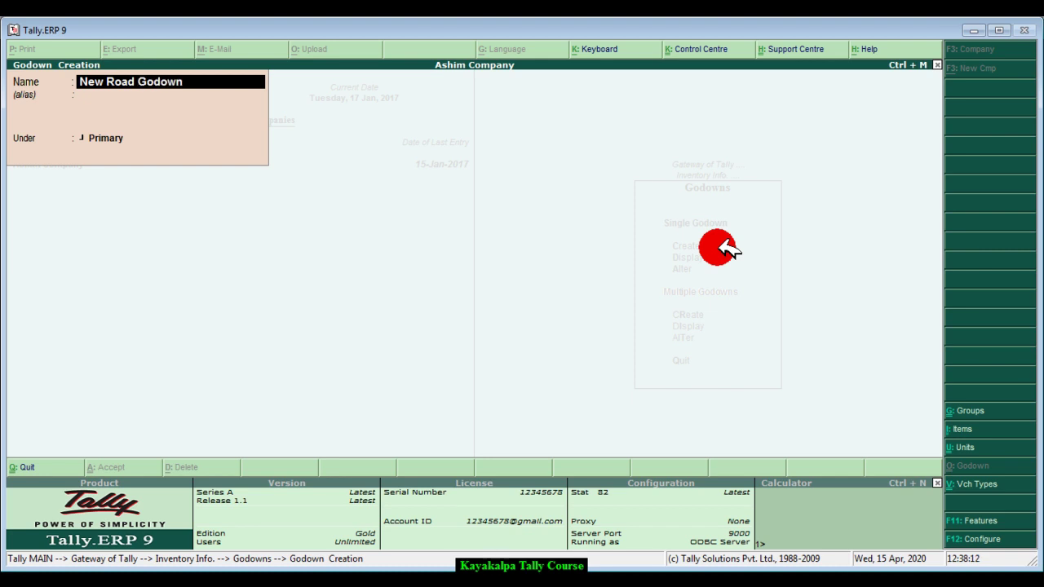
key("Return")
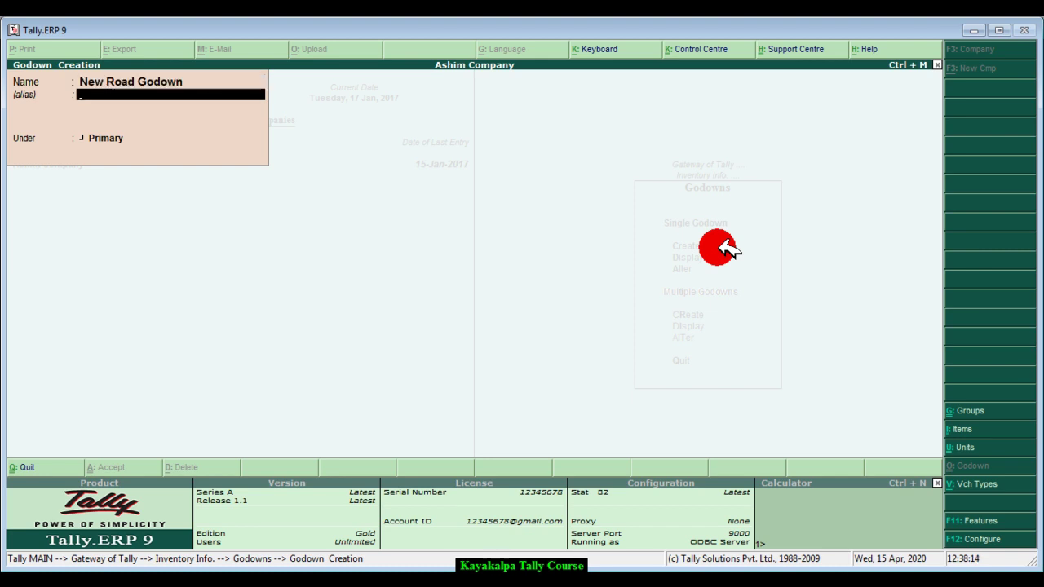
key("Return")
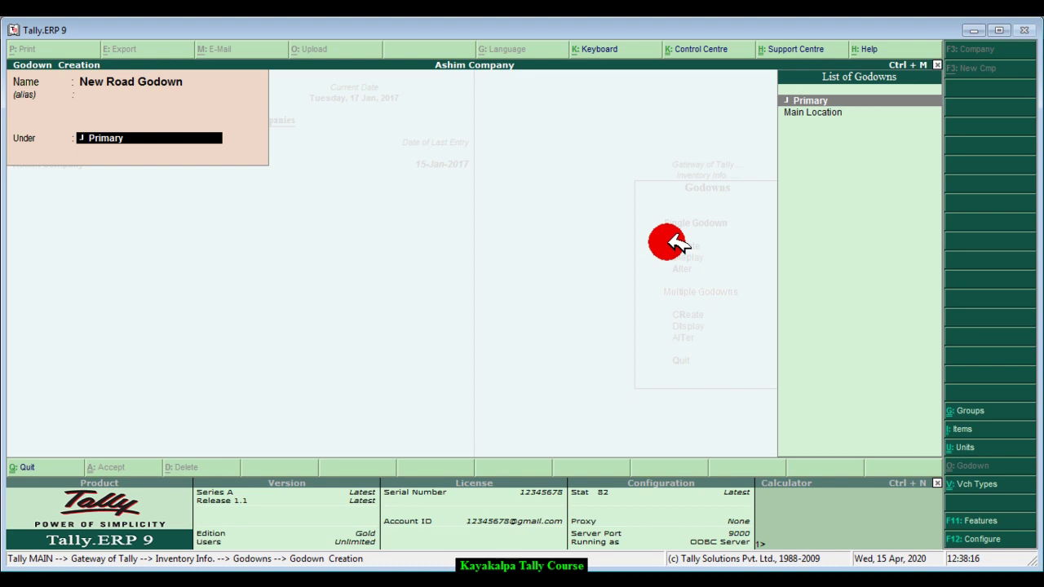
key("Return")
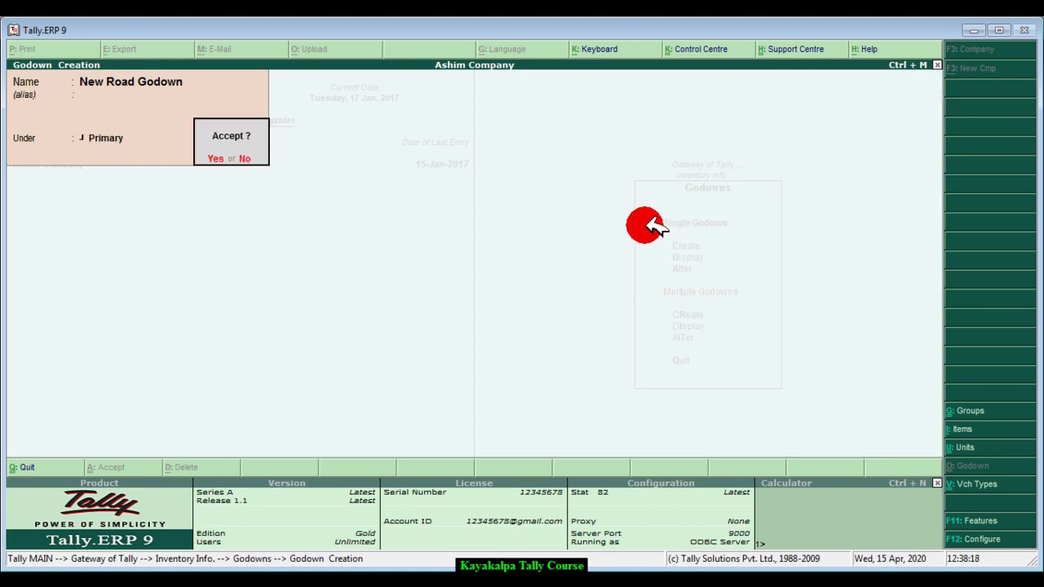
key("Return")
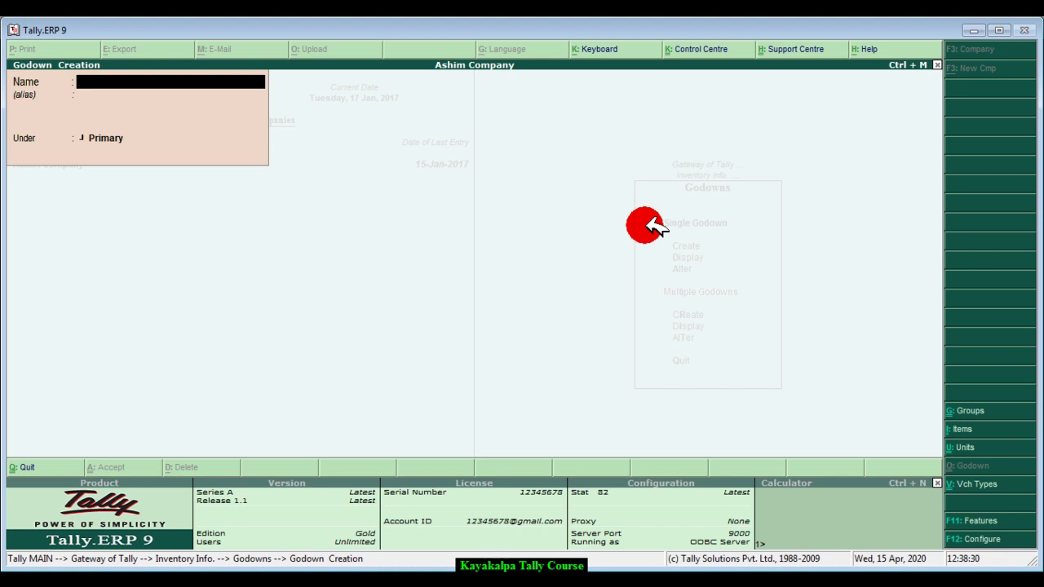
key("Escape")
key("y")
key("Escape")
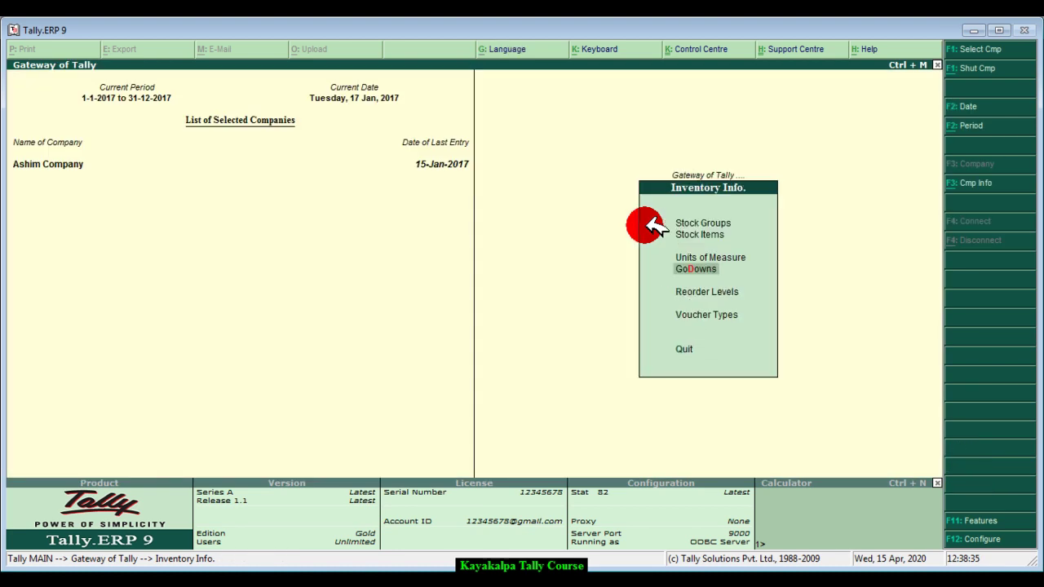
key("Escape")
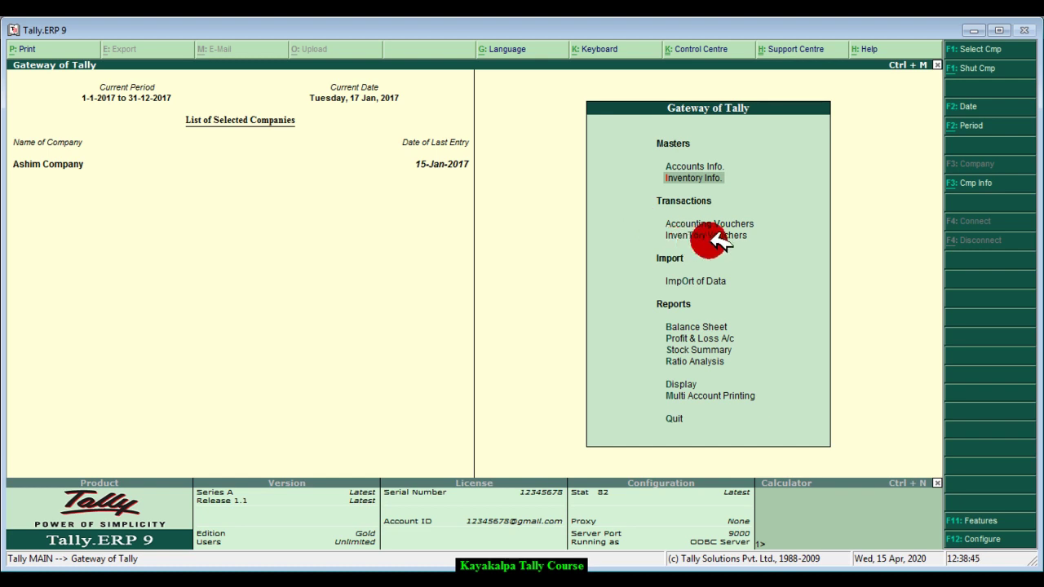
Step: Start a Stock Journal inventory voucher for the transfer of materials, dated 17-1-2017
key("Down")
key("Down")
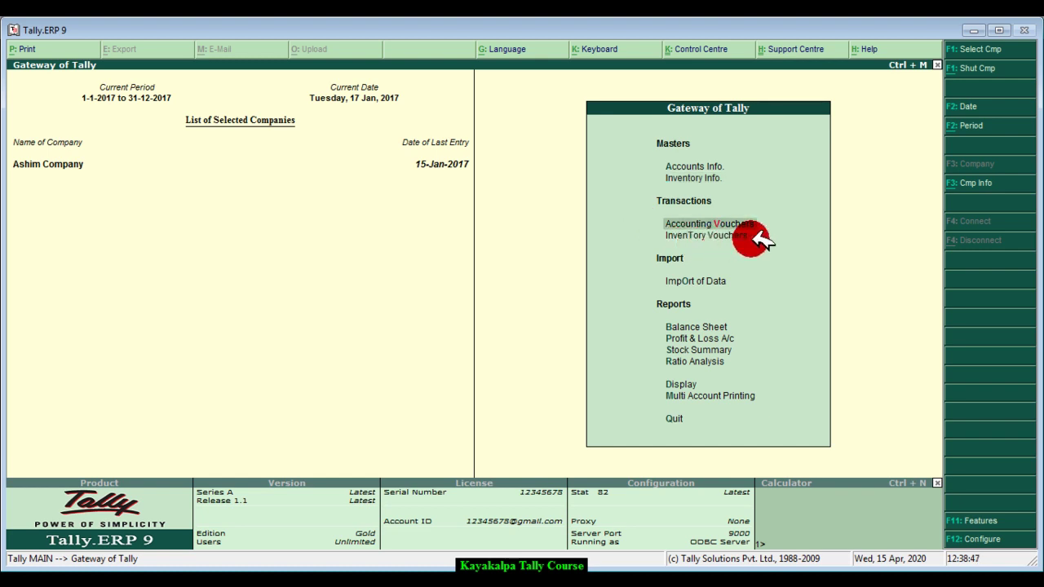
key("Return")
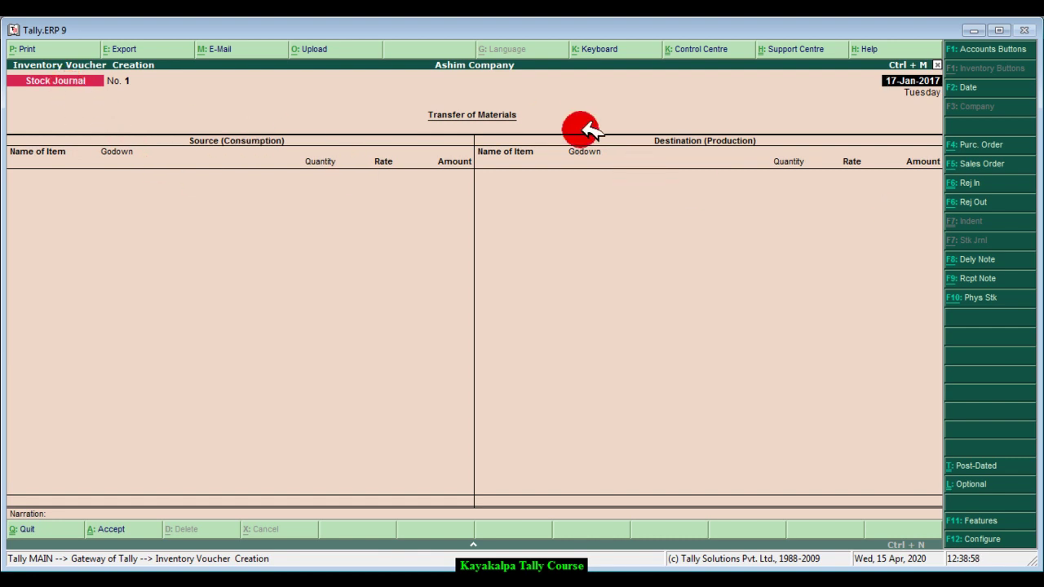
left_click(1021, 165)
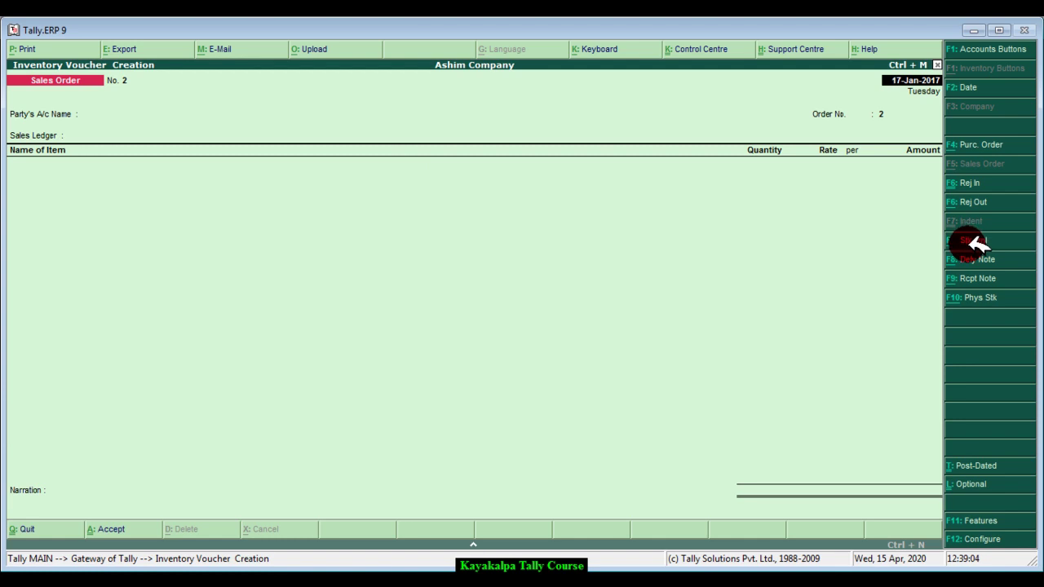
left_click(1003, 241)
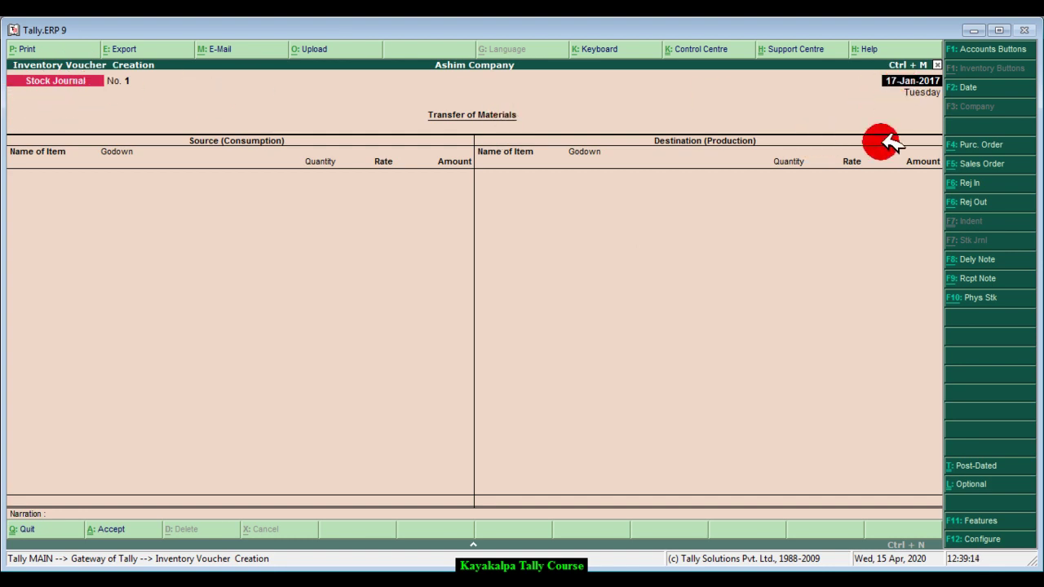
type("17 1 2017")
key("Return")
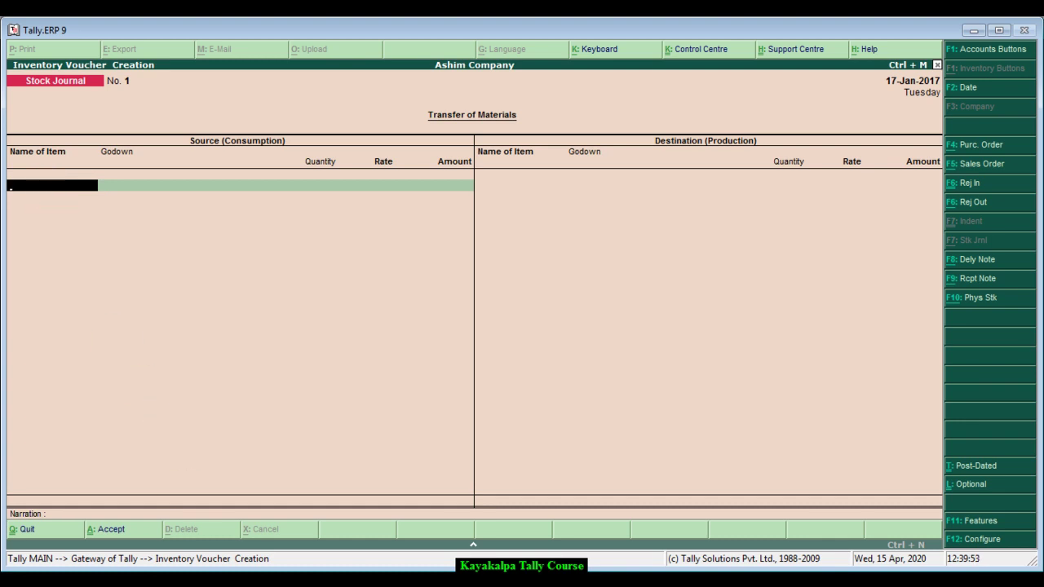
Step: Check the transfer list in tally.docx and enter 20 packs of Wai Wai Chicken 75g from Main Location as the first source item
key("alt+Tab")
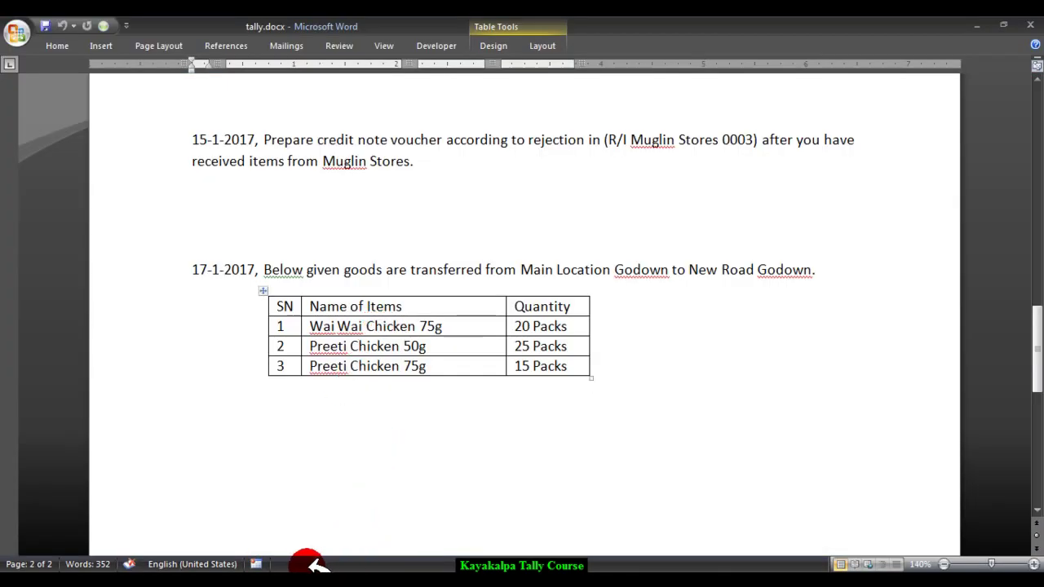
key("alt+Tab")
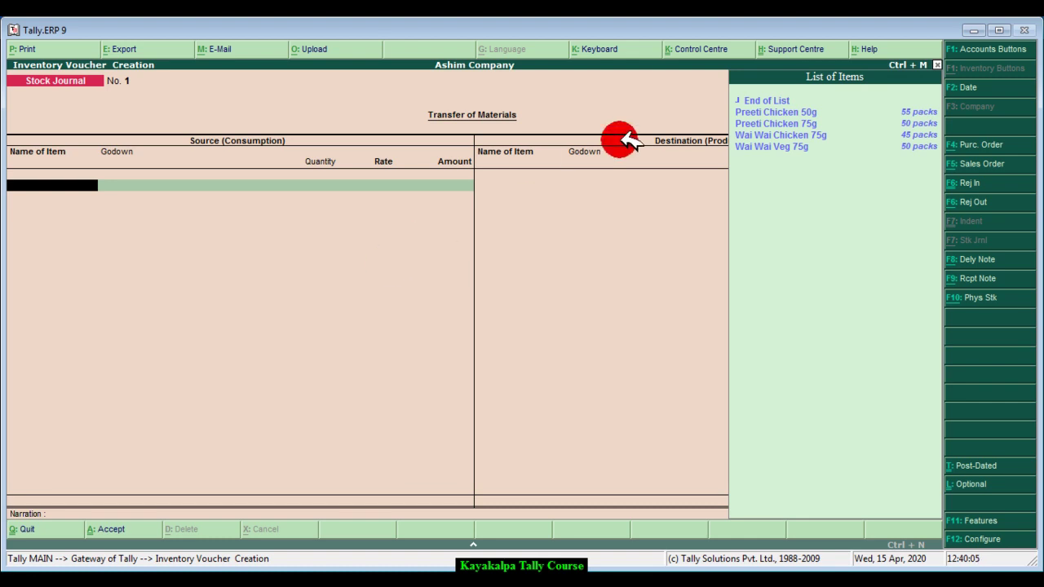
left_click(781, 135)
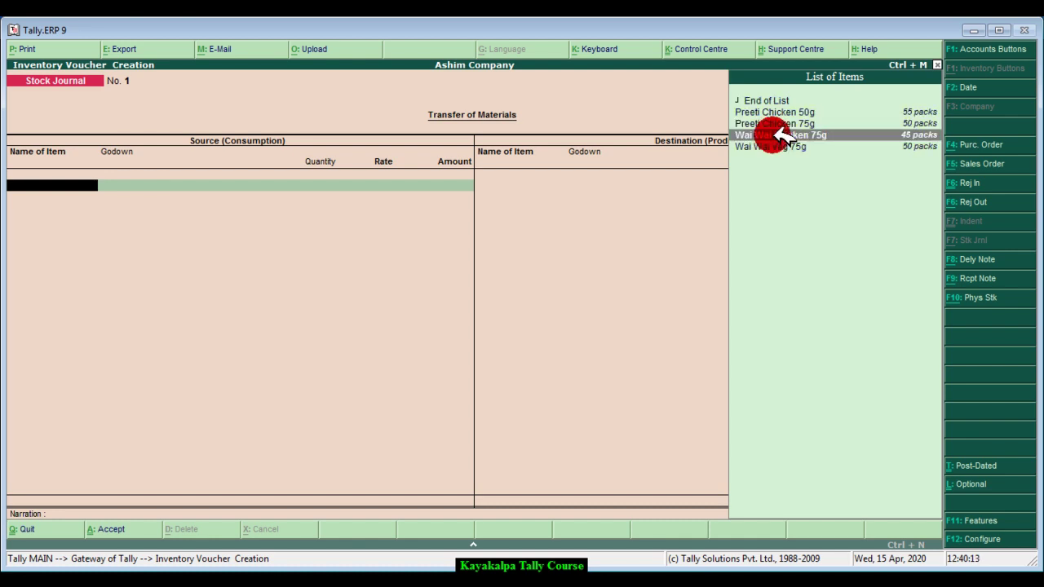
key("Return")
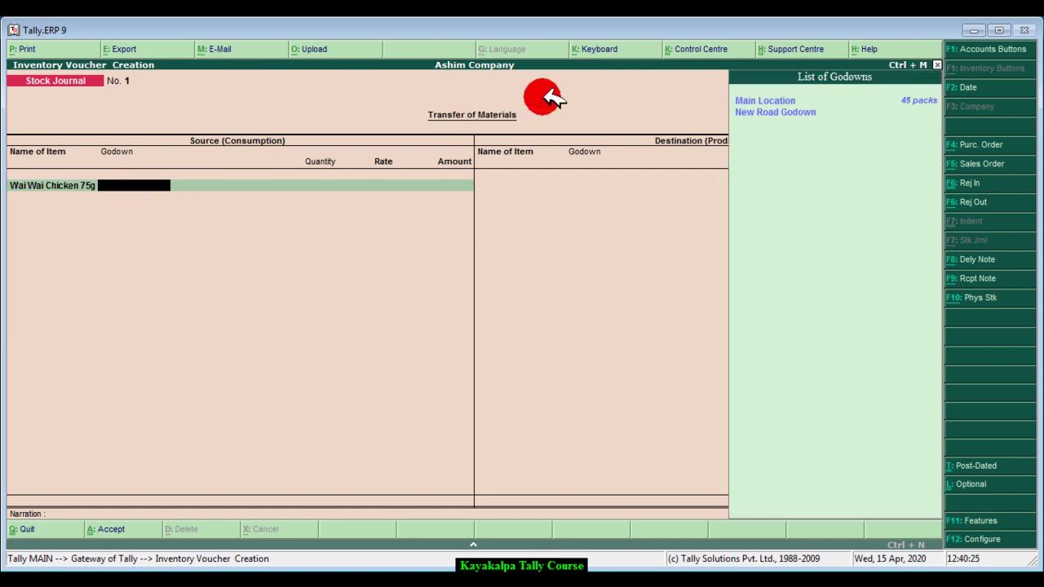
left_click(779, 100)
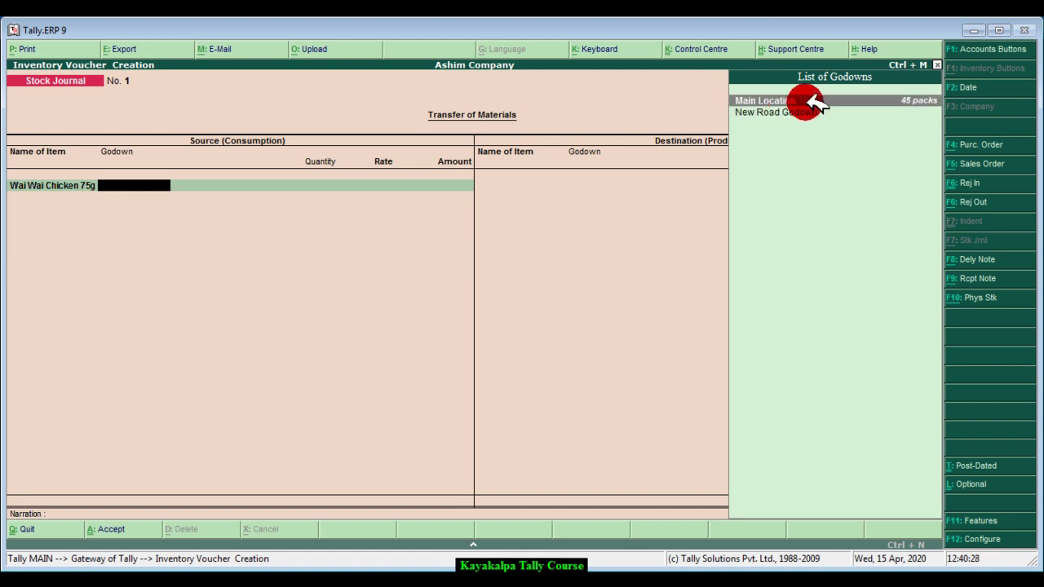
left_click(815, 101)
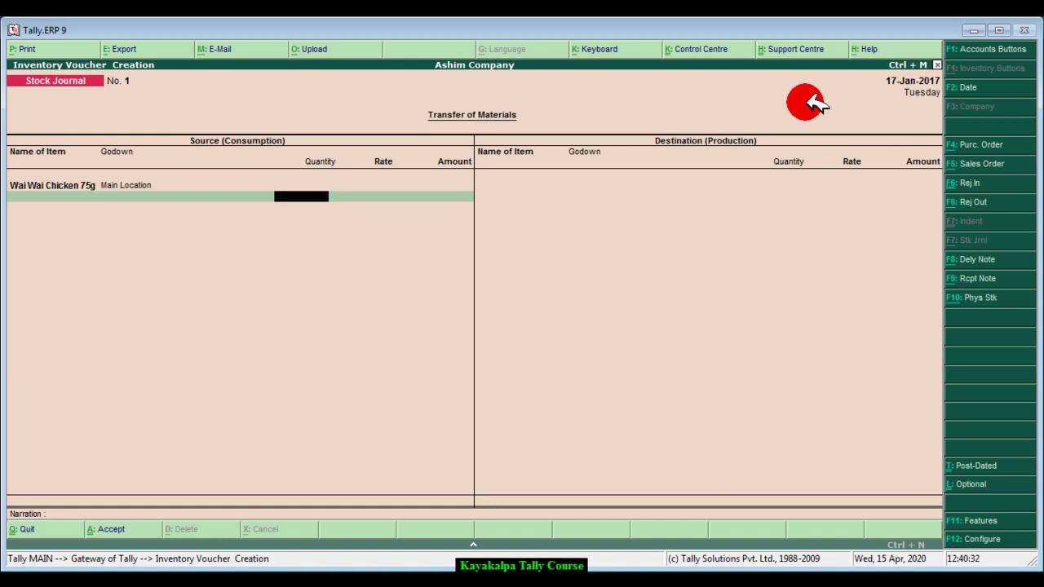
type("20")
key("Return")
key("Return")
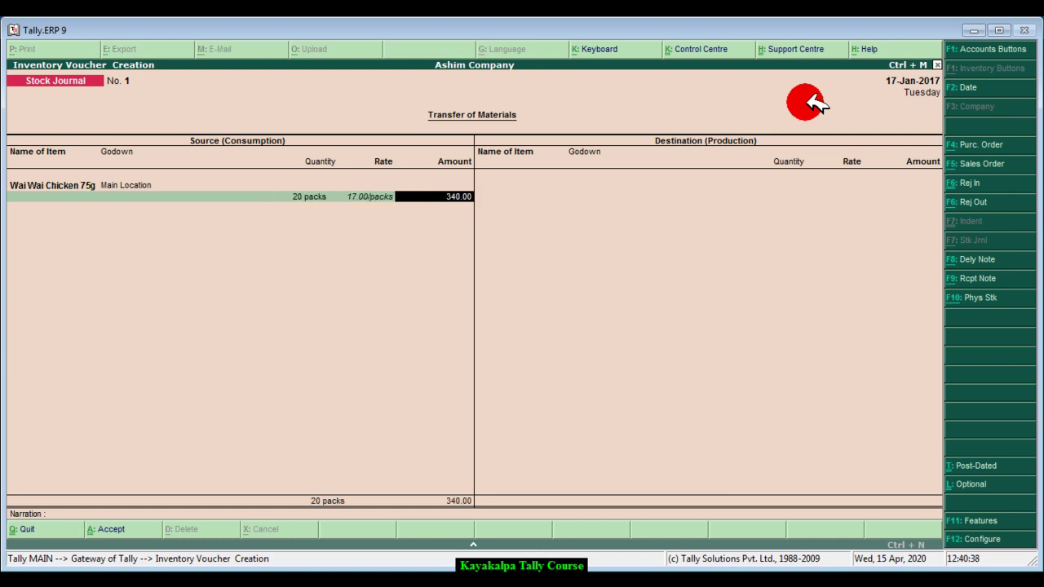
key("Return")
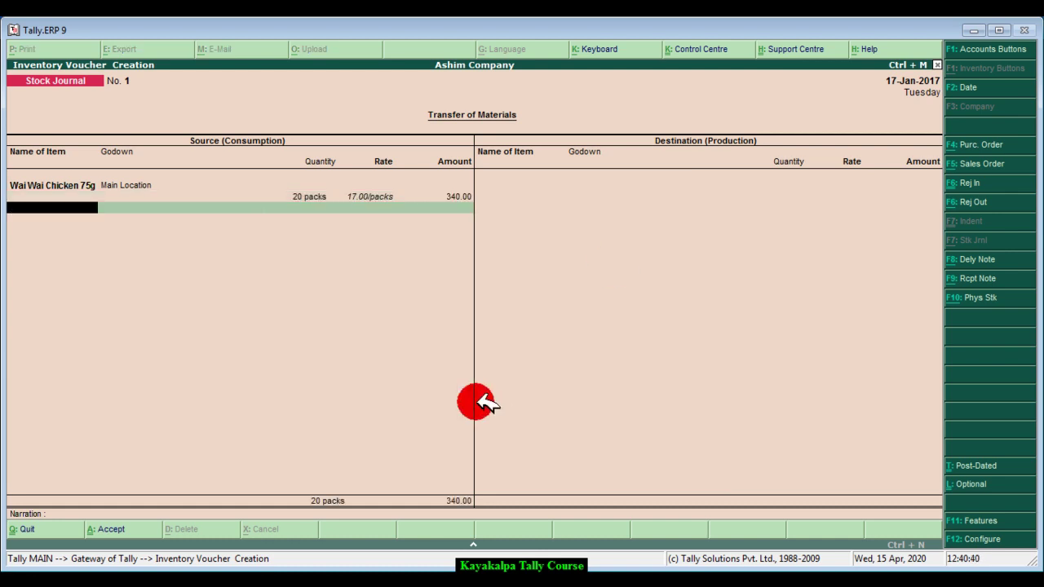
Step: Check the transfer list in tally.docx and enter 25 packs of Preeti Chicken 50g from Main Location as the second source item
key("alt+Tab")
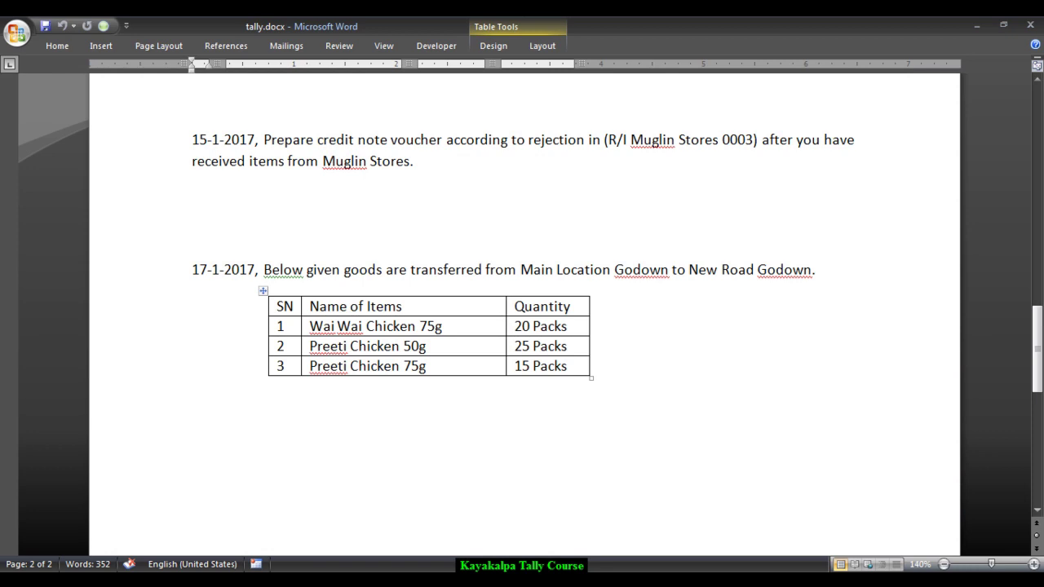
key("alt+Tab")
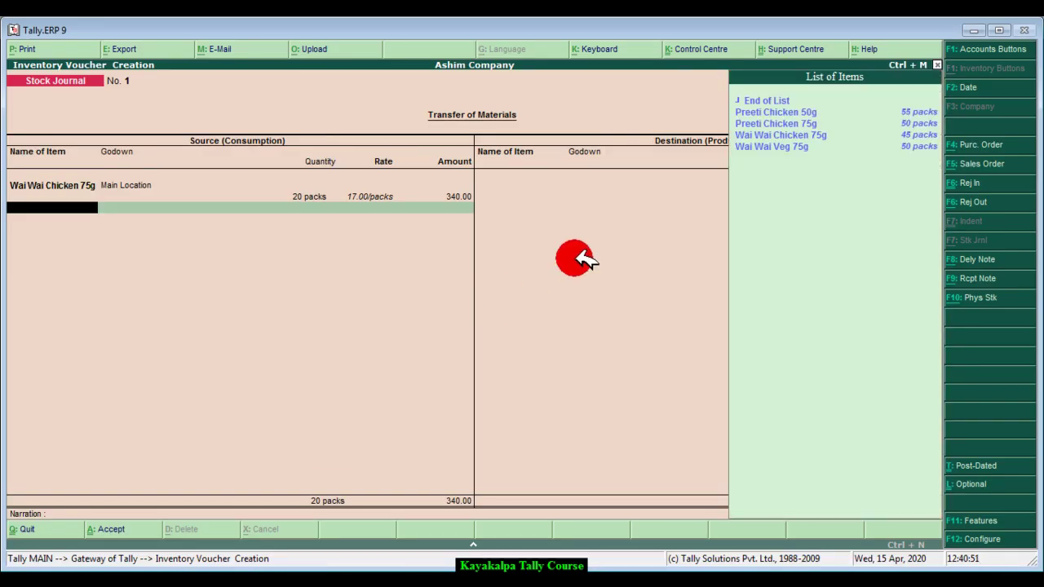
left_click(808, 112)
left_click(808, 112)
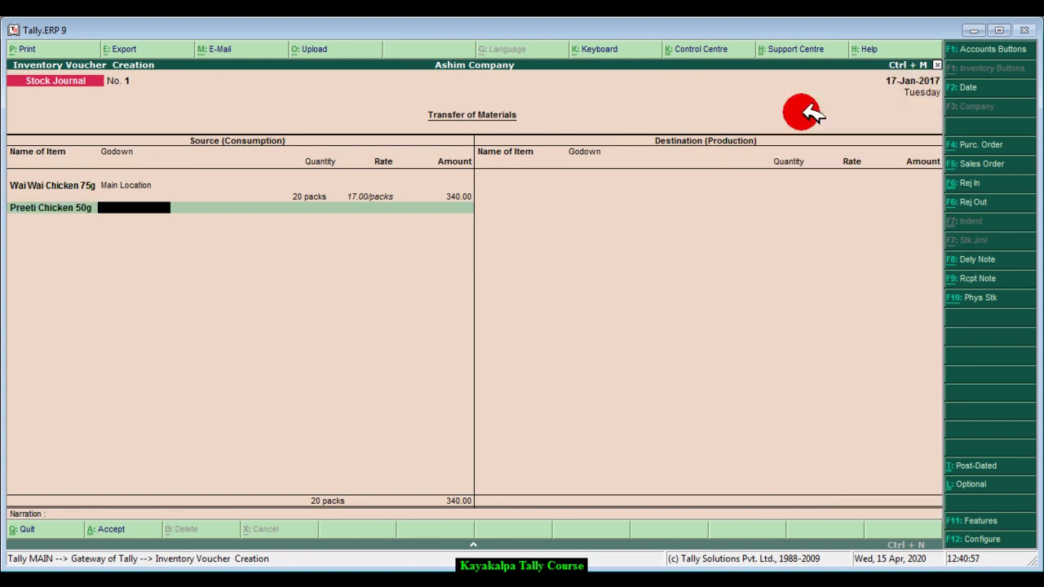
left_click(806, 111)
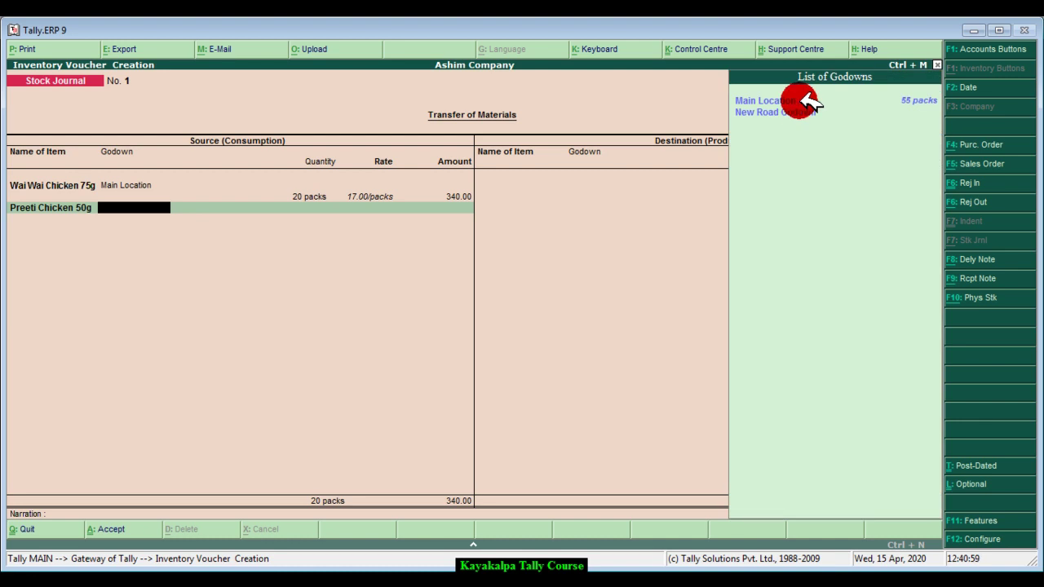
left_click(804, 100)
left_click(806, 99)
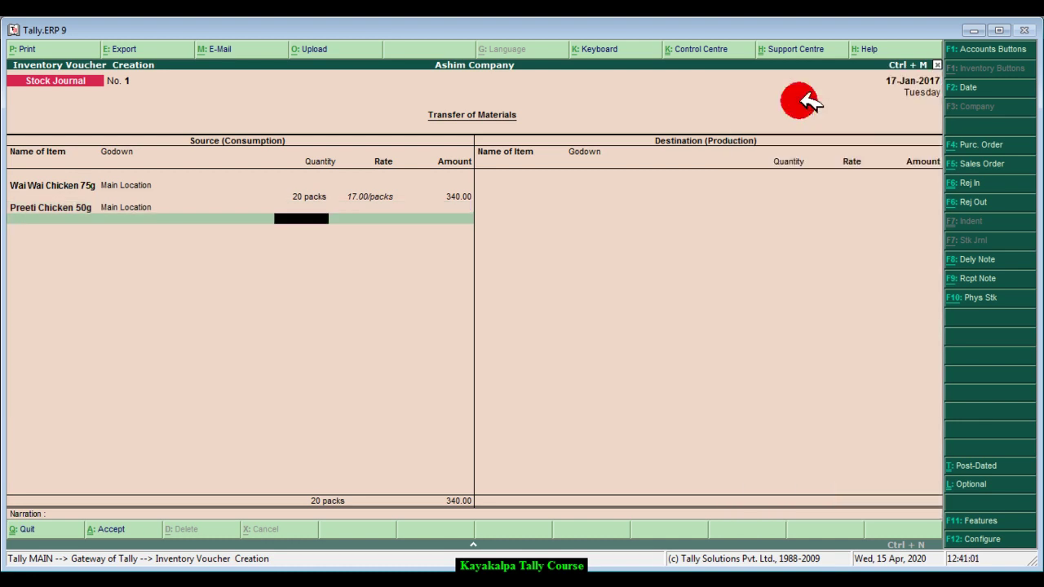
type("25")
key("Return")
key("Return")
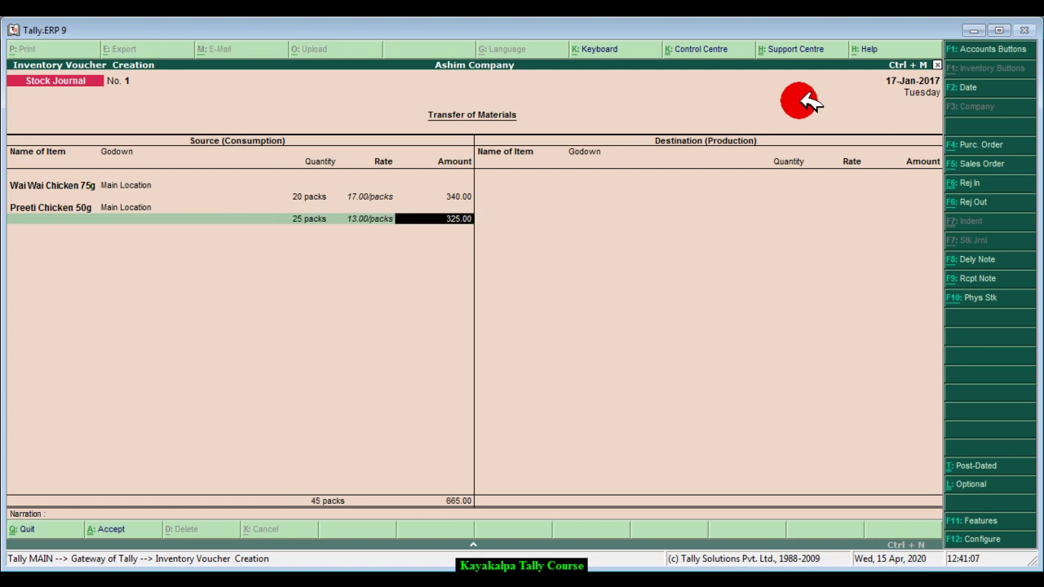
key("Return")
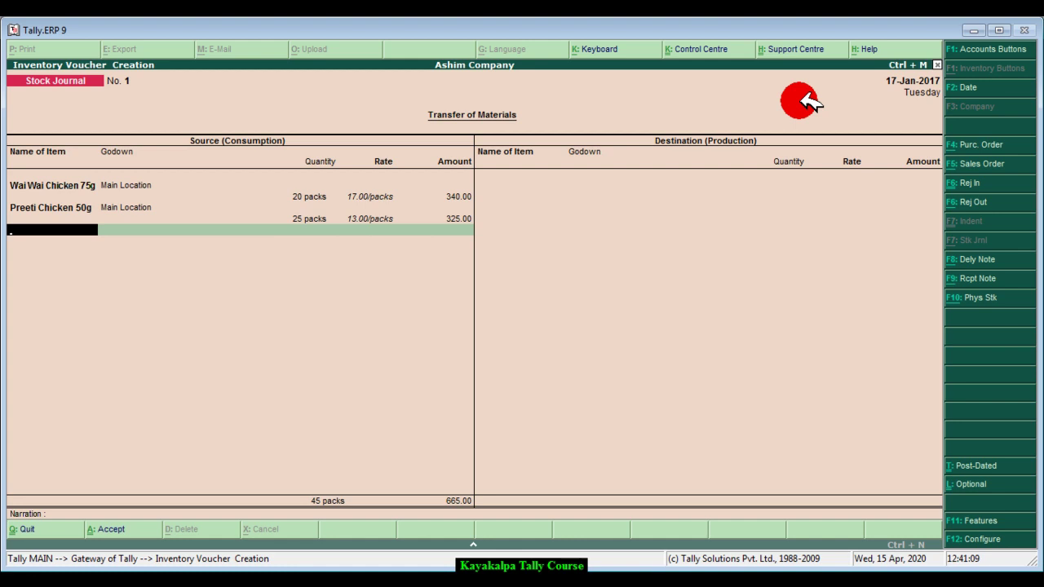
Step: Recheck the list in tally.docx, enter 15 packs of Preeti Chicken 75g from Main Location as the third source item, and end the source list
left_click(292, 571)
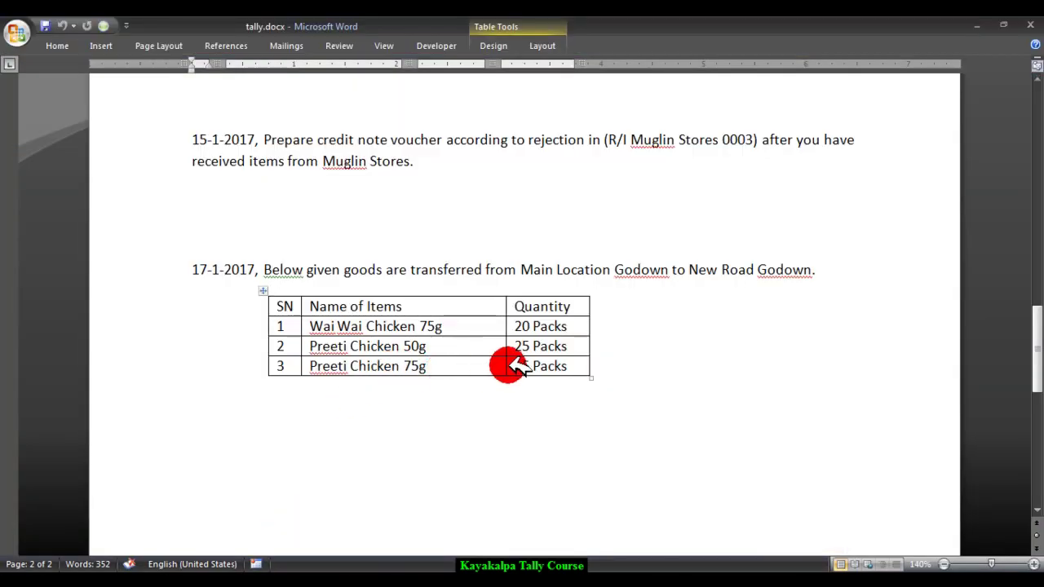
left_click(308, 571)
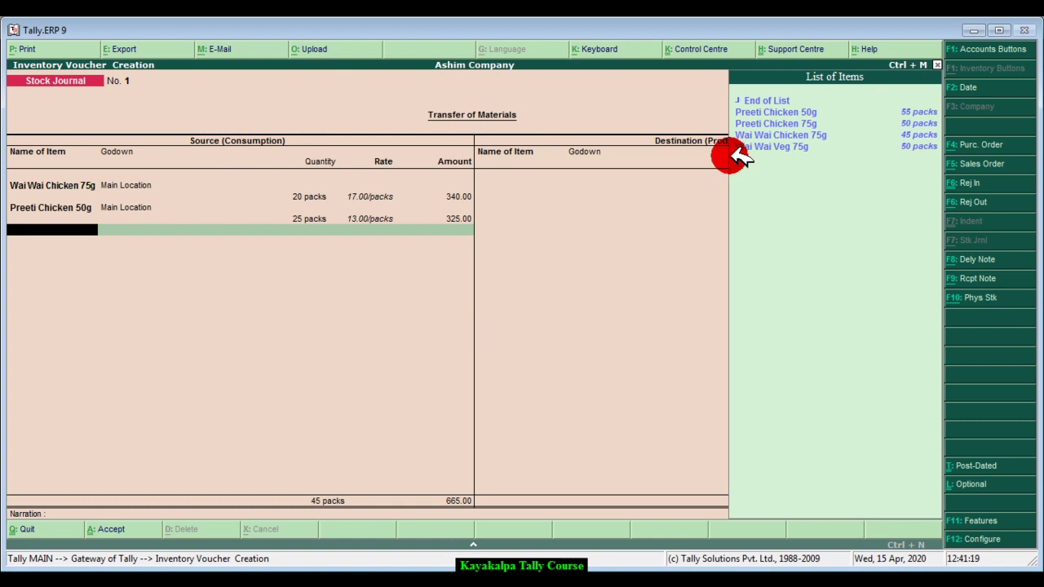
left_click(779, 123)
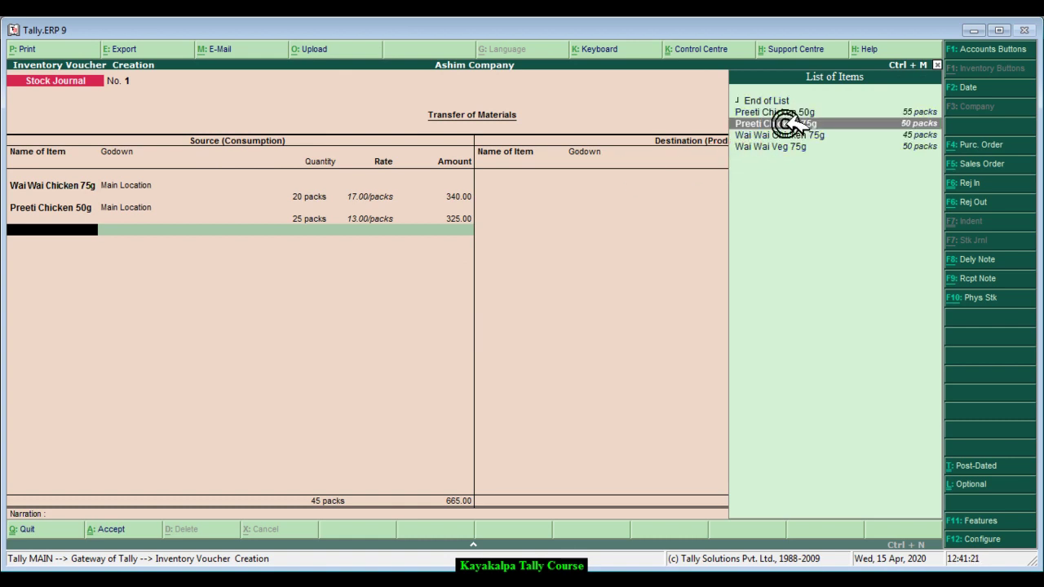
left_click(788, 122)
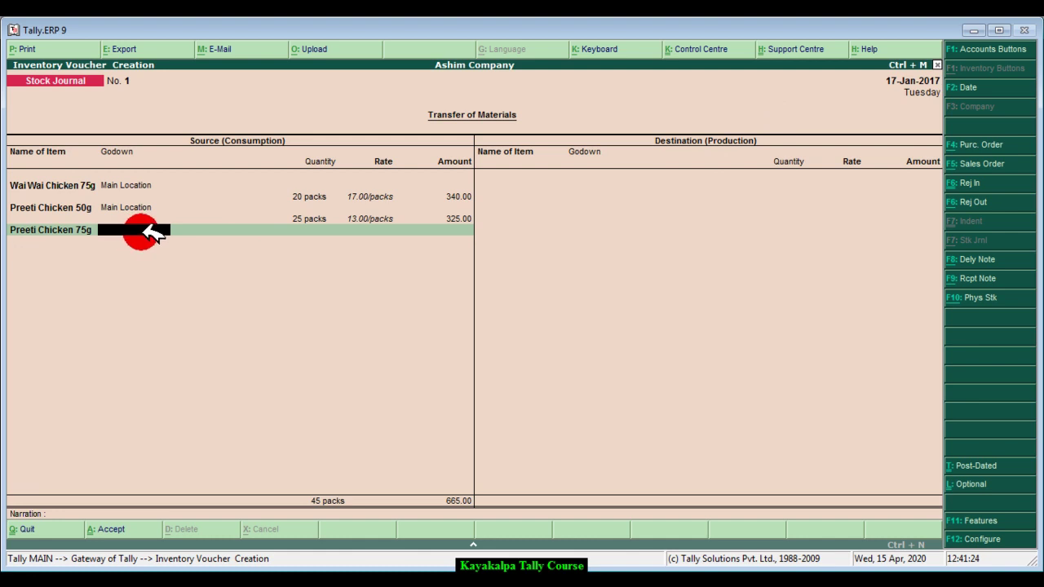
left_click(171, 235)
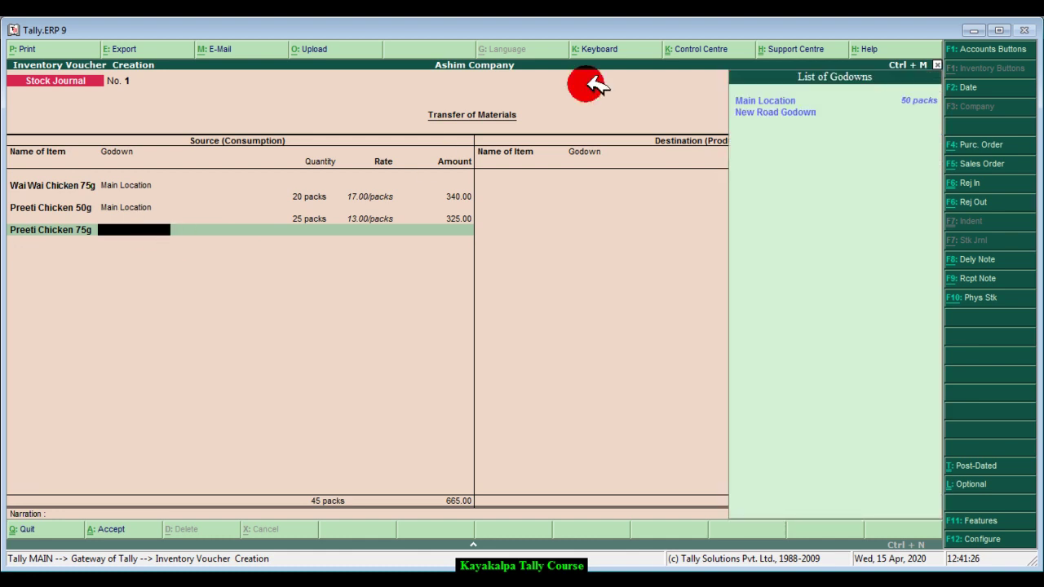
left_click(829, 100)
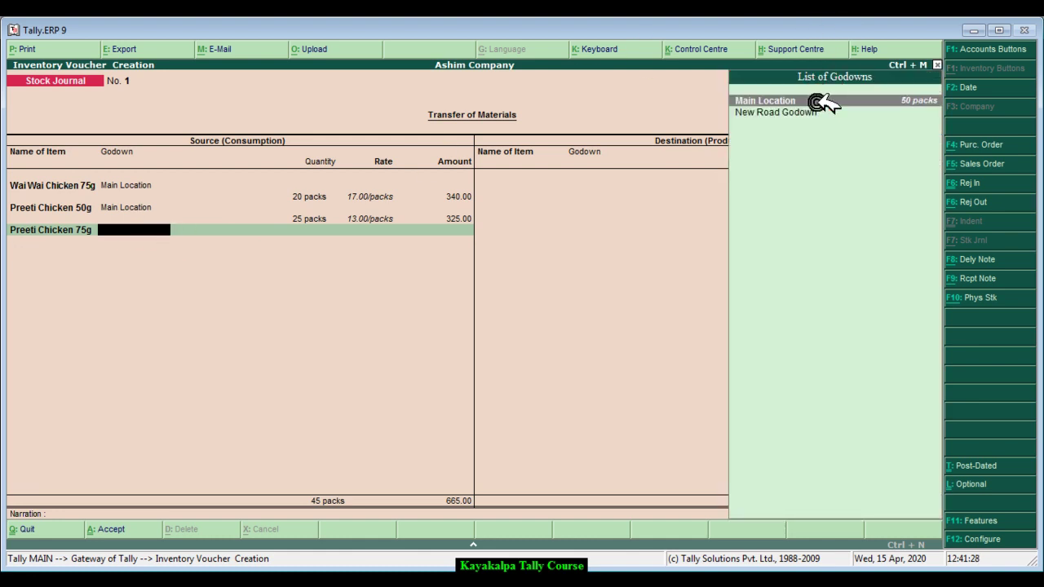
left_click(828, 102)
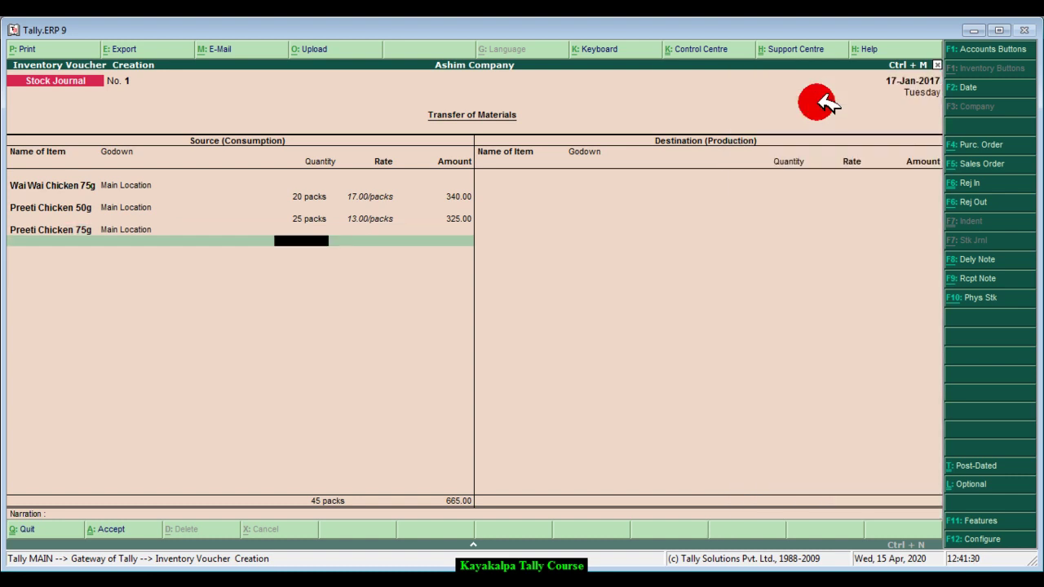
type("15")
key("Return")
key("Return")
key("Return")
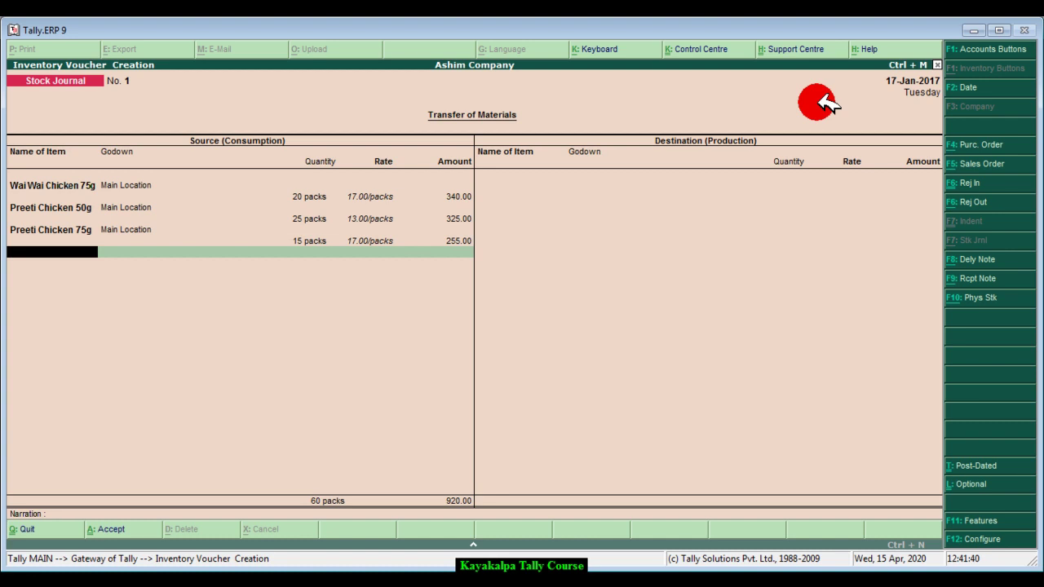
key("Return")
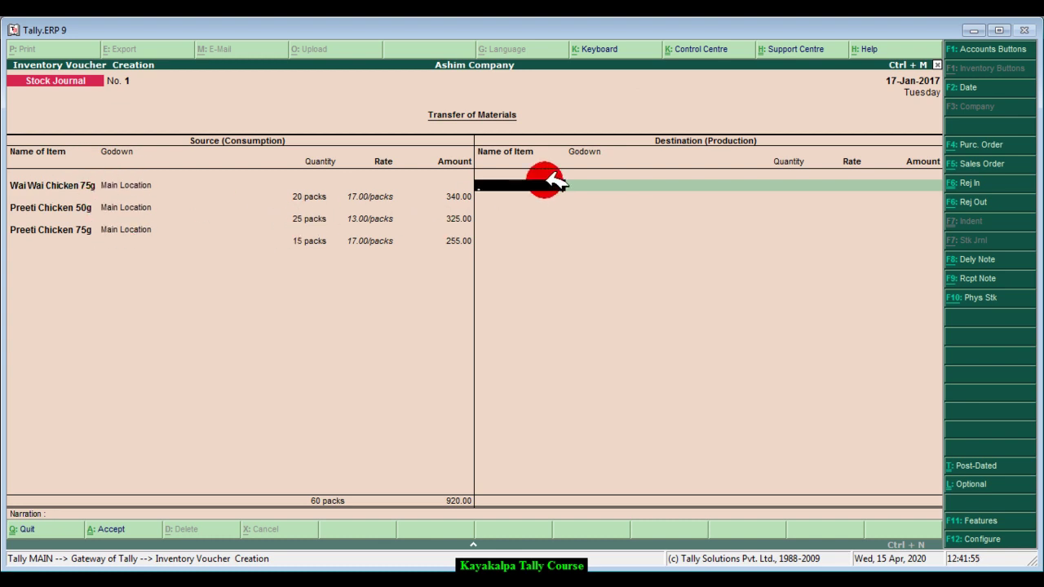
Step: Enter 20 packs of Wai Wai Chicken 75g into New Road Godown as the first destination item, keeping the default rate and amount
left_click(593, 186)
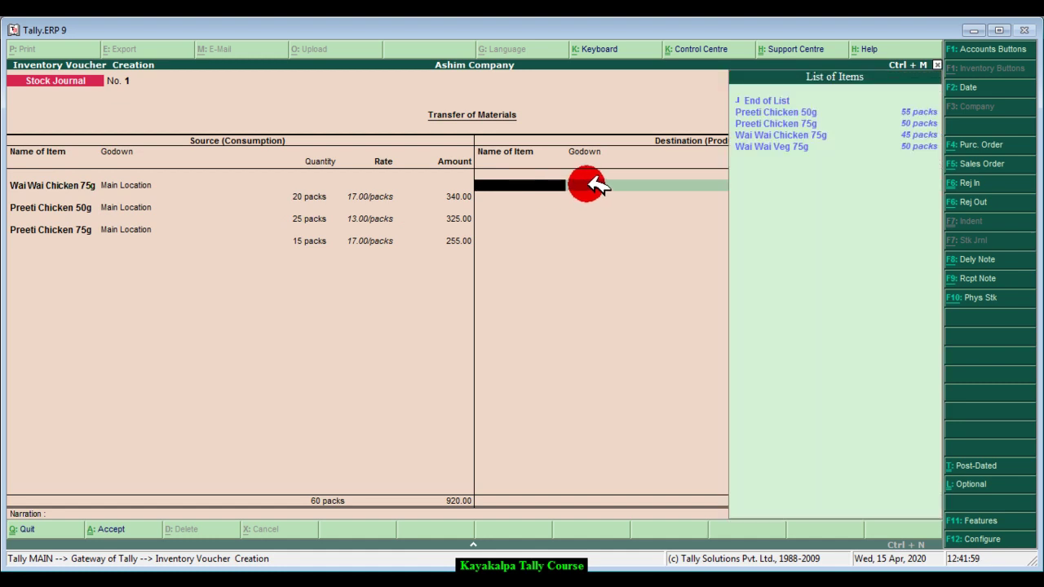
left_click(791, 136)
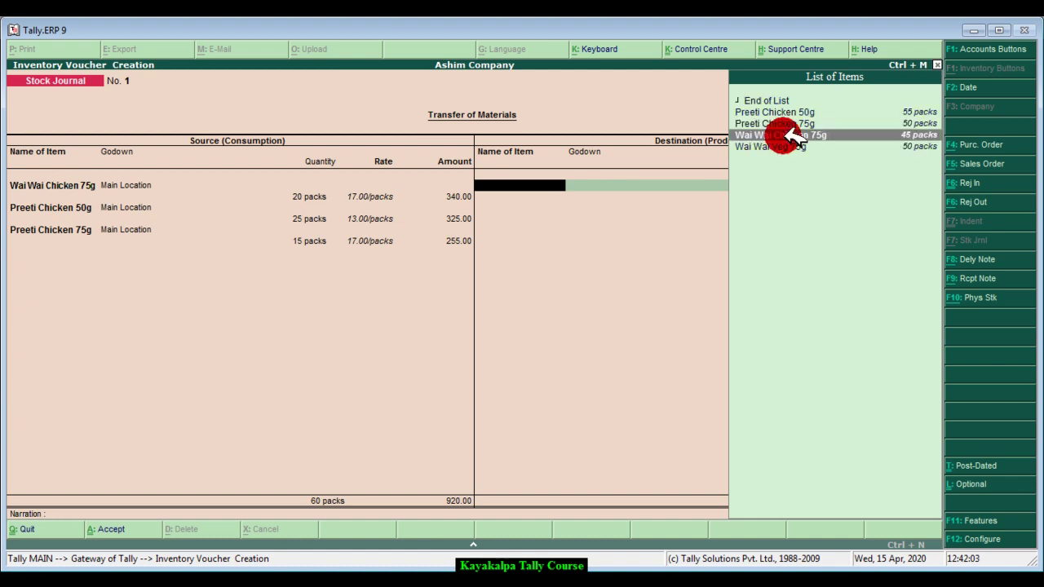
left_click(790, 133)
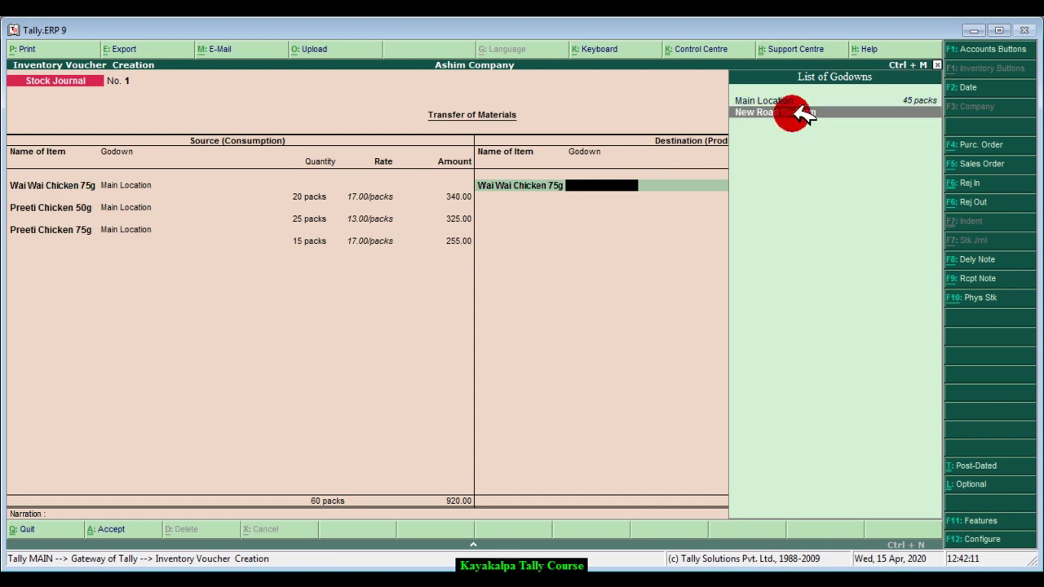
left_click(804, 114)
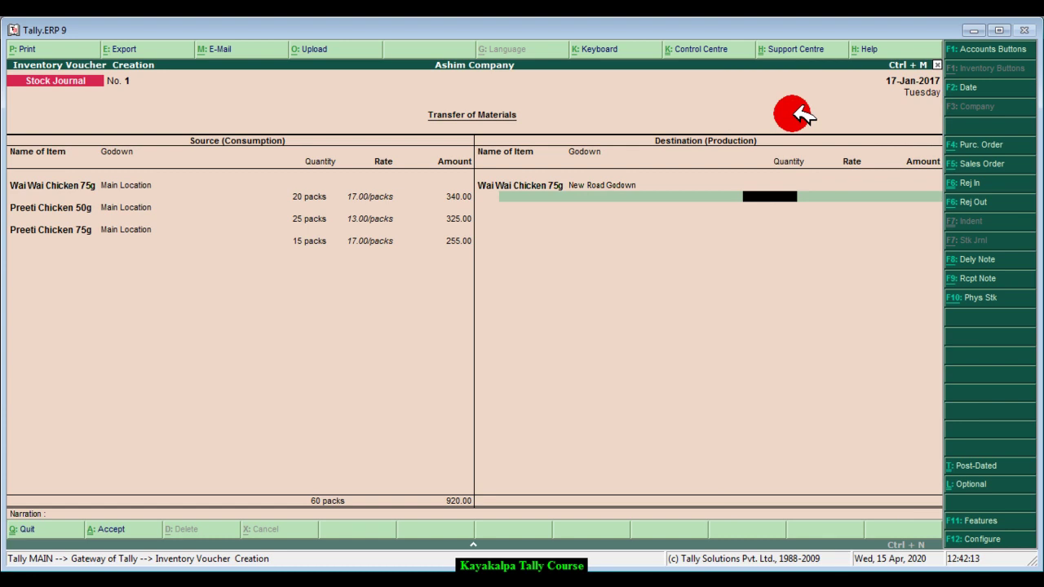
type("20")
key("Return")
key("Return")
key("Return")
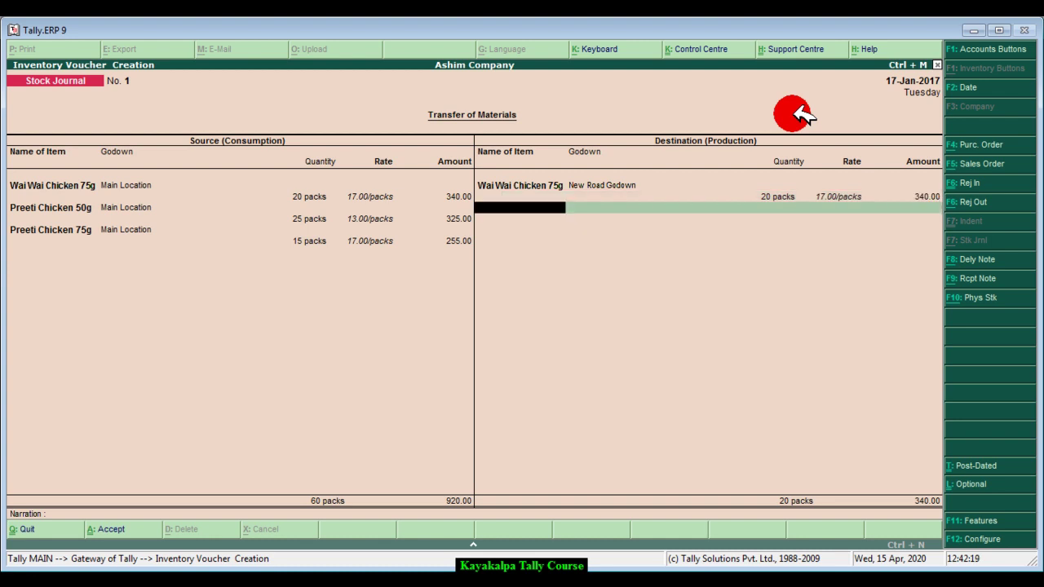
Step: Enter 25 packs of Preeti Chicken 50g into New Road Godown as the second destination item, keeping the default rate and amount
left_click(535, 217)
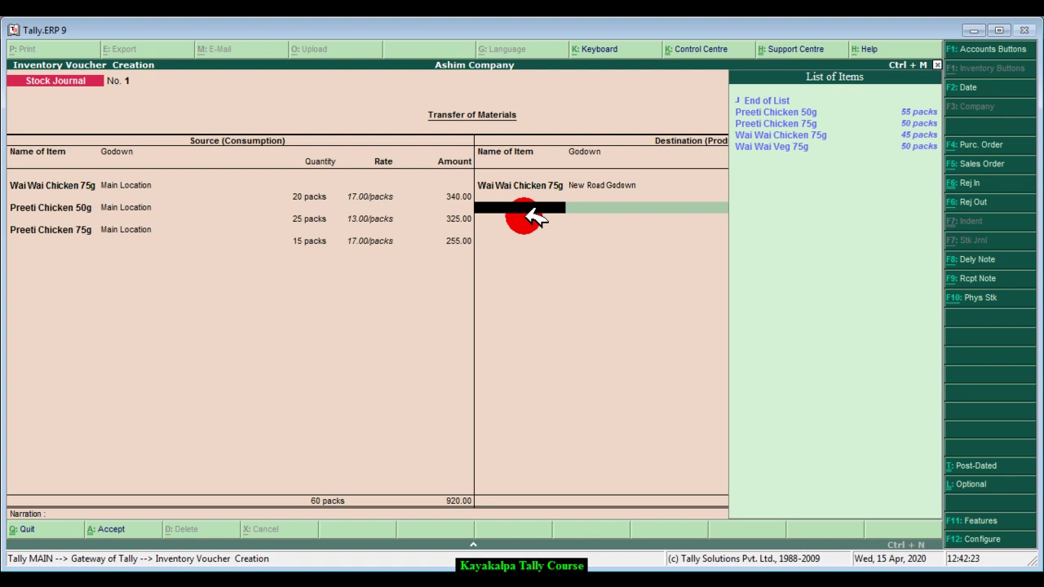
left_click(790, 111)
left_click(791, 113)
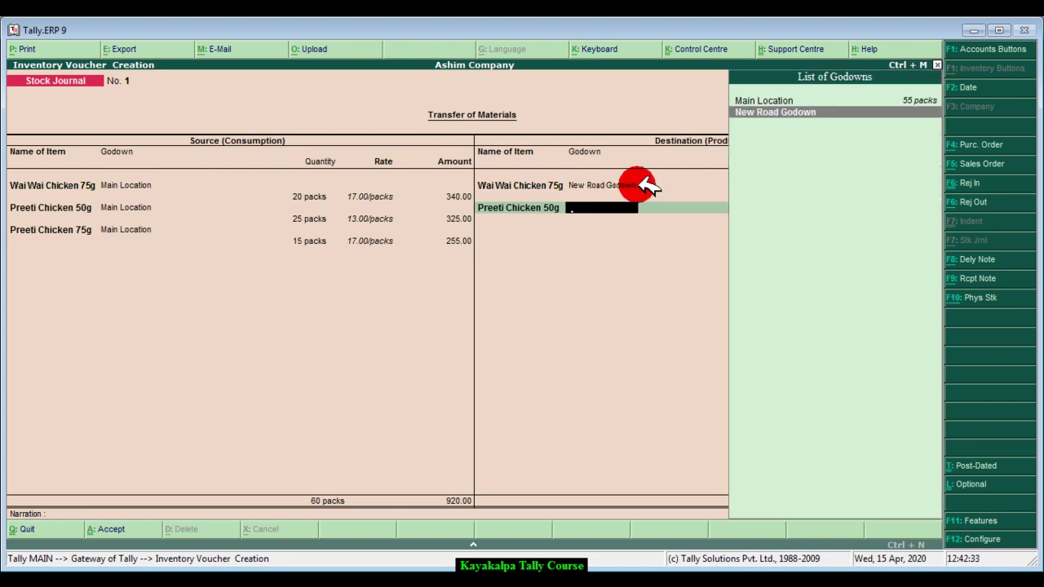
key("Return")
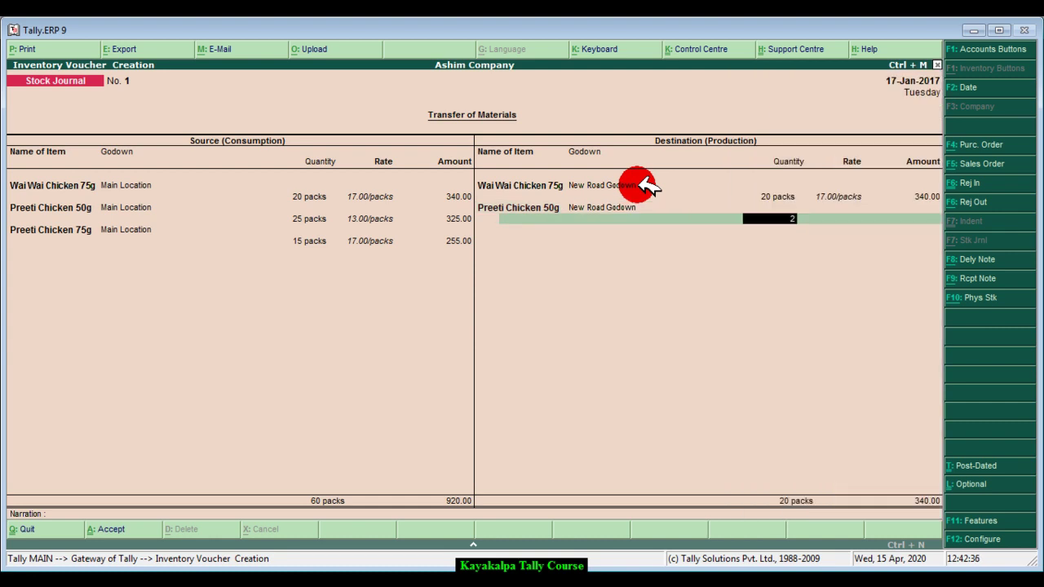
type("25")
key("Return")
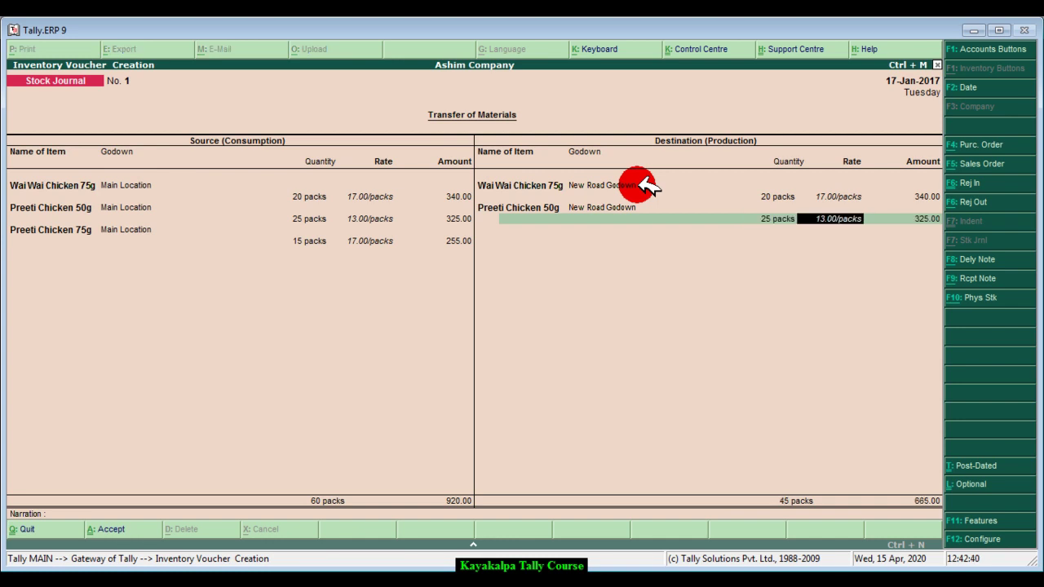
key("Return")
key("Return")
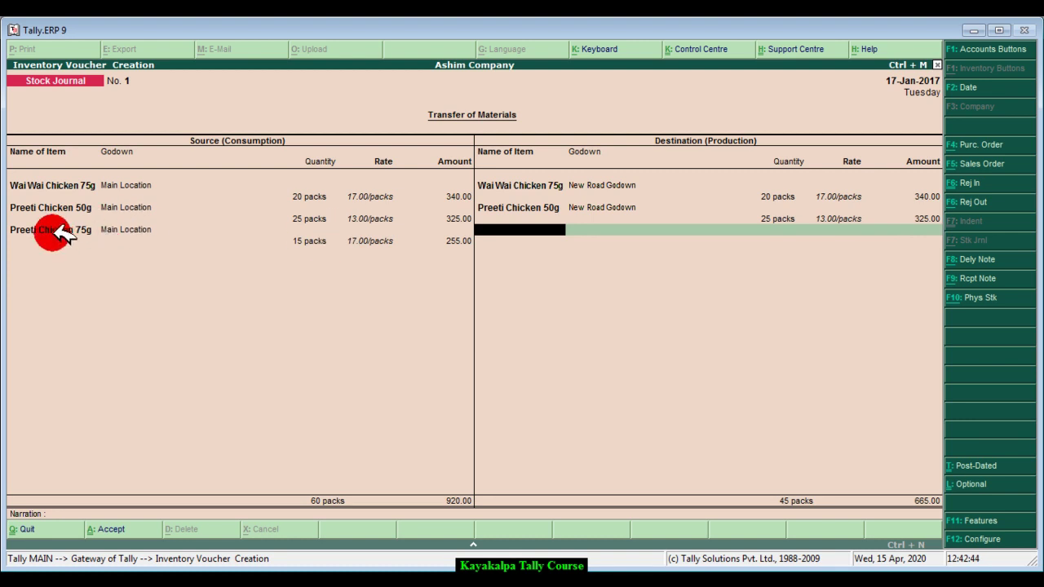
Step: Enter 15 packs of Preeti Chicken 75g into New Road Godown as the third destination item, keeping the default rate and amount
left_click(526, 237)
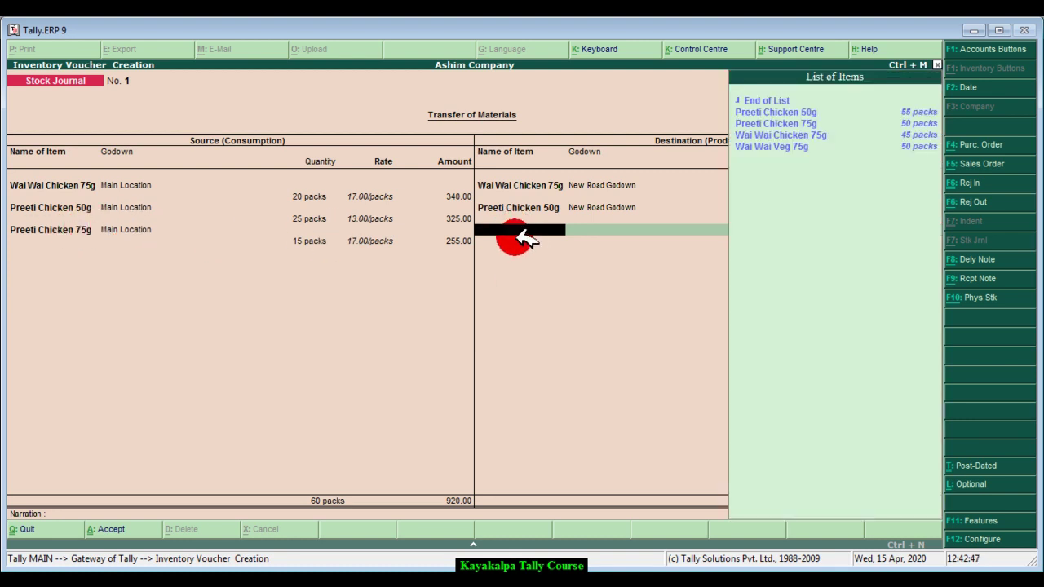
left_click(788, 124)
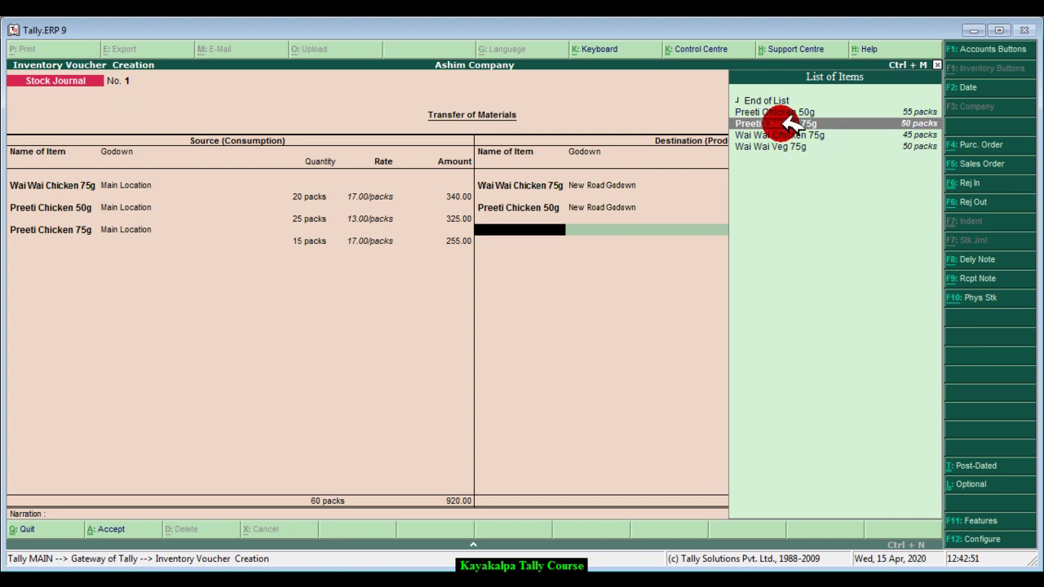
key("Return")
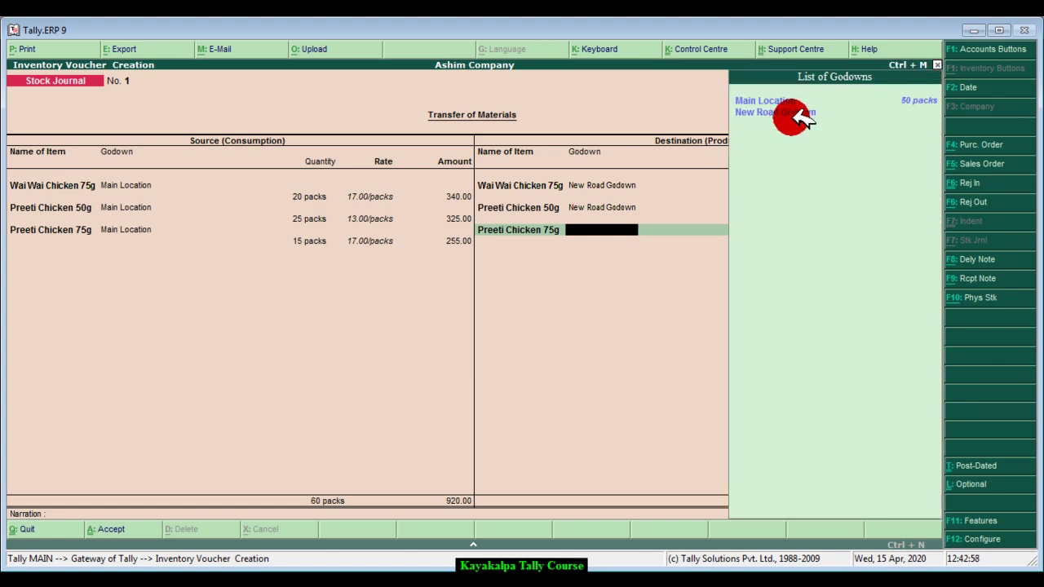
left_click(806, 113)
left_click(807, 113)
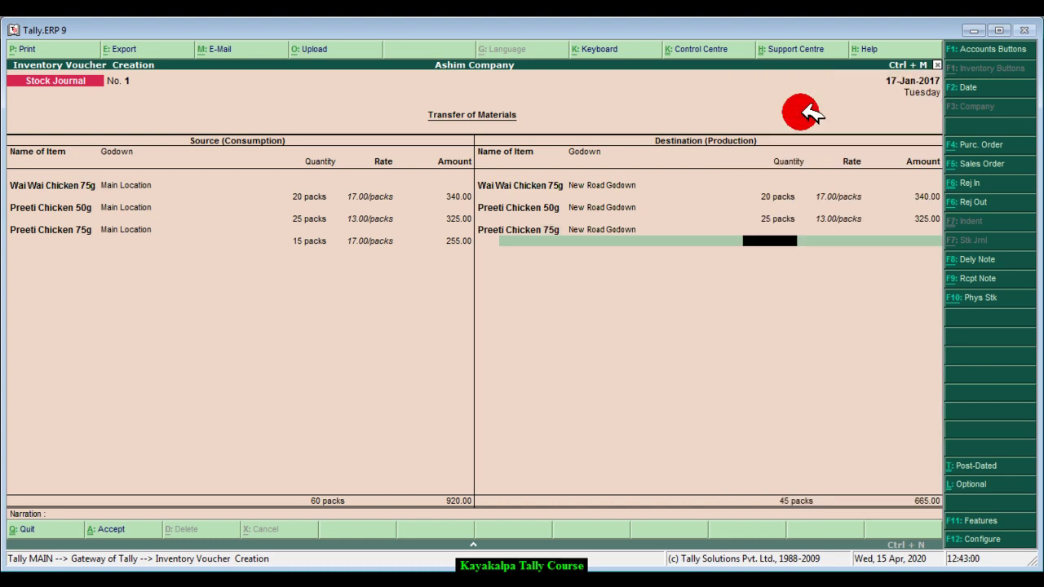
type("15")
key("Return")
key("Return")
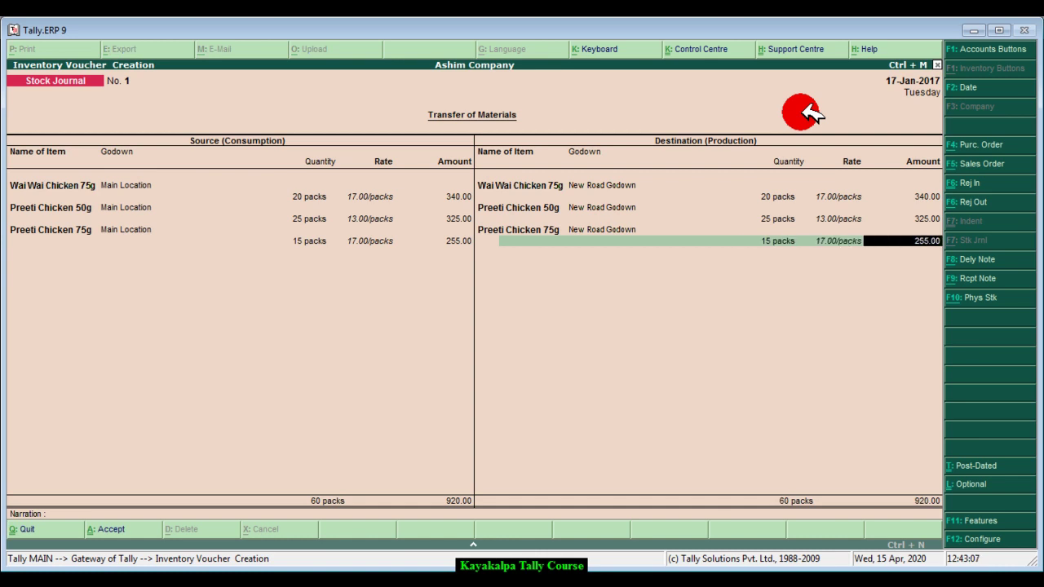
key("Return")
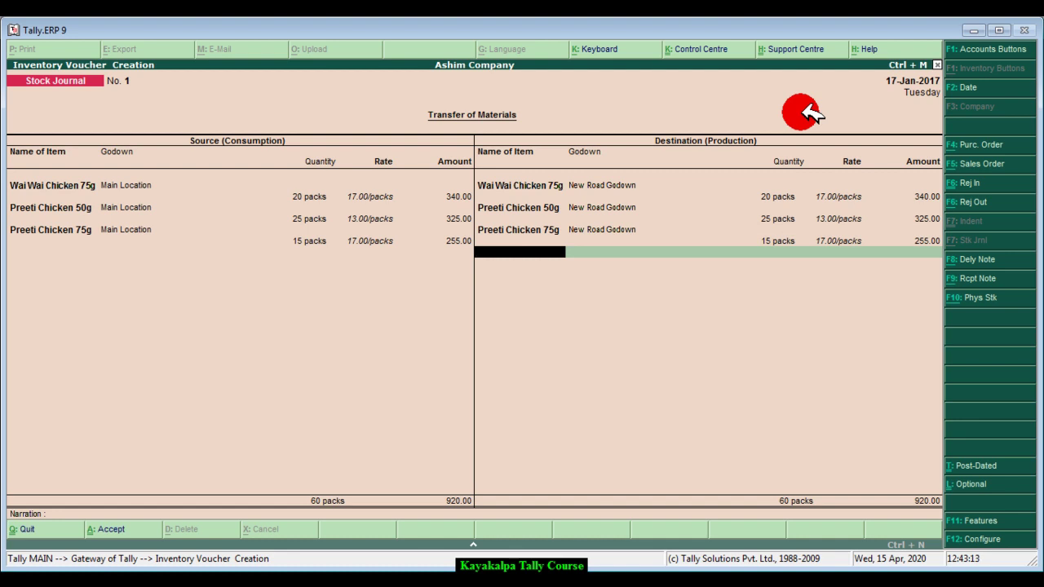
Step: End the destination list, enter the narration "Being goods transferred from one godown to another." and save the stock journal voucher
key("Return")
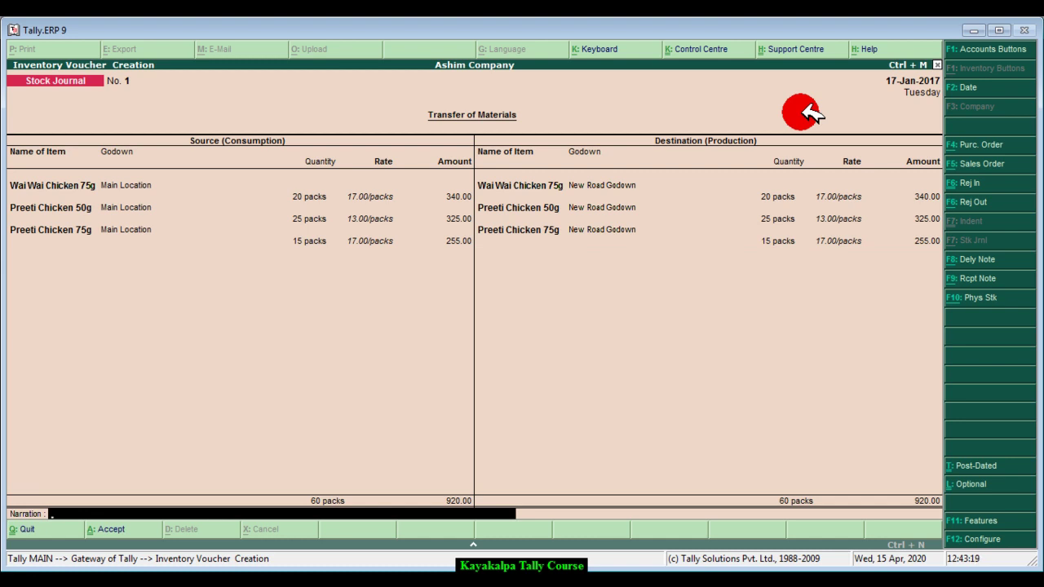
type("Being goods transfere")
type("ed from on")
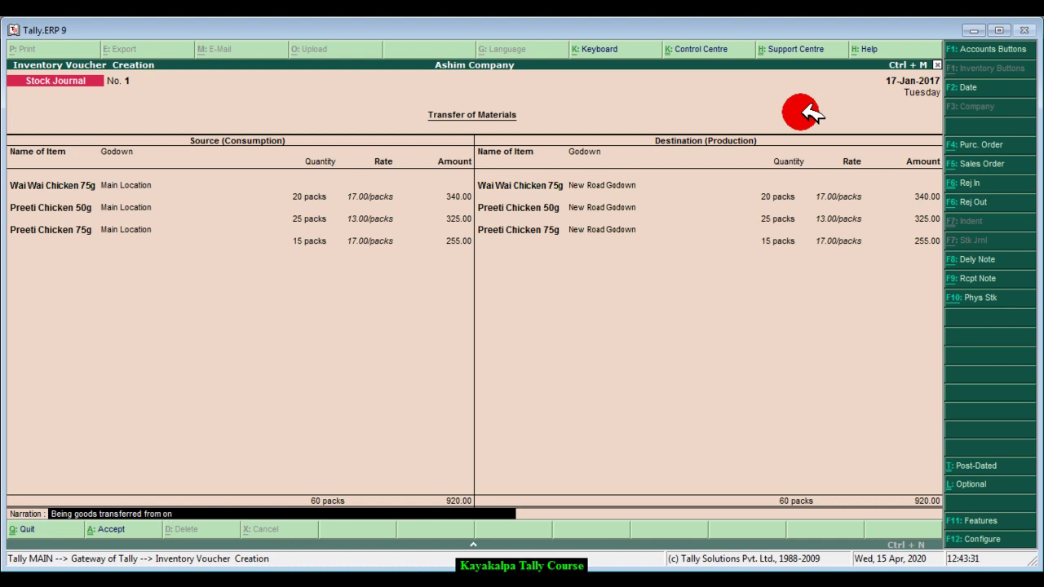
type("e godown to another.")
key("Return")
key("Return")
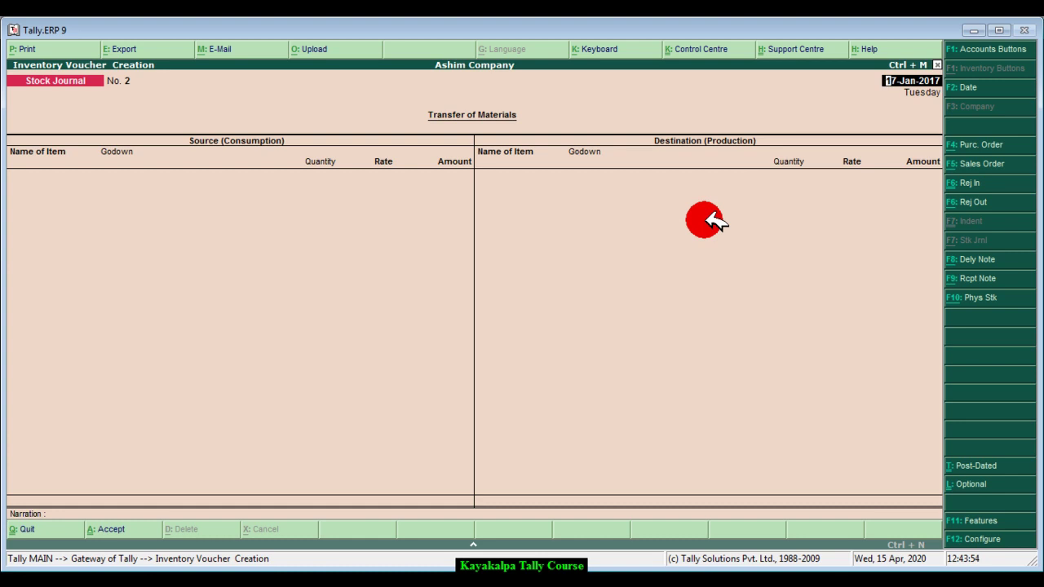
Step: Quit the new blank stock journal voucher and return to the Gateway of Tally
key("BackSpace")
key("Escape")
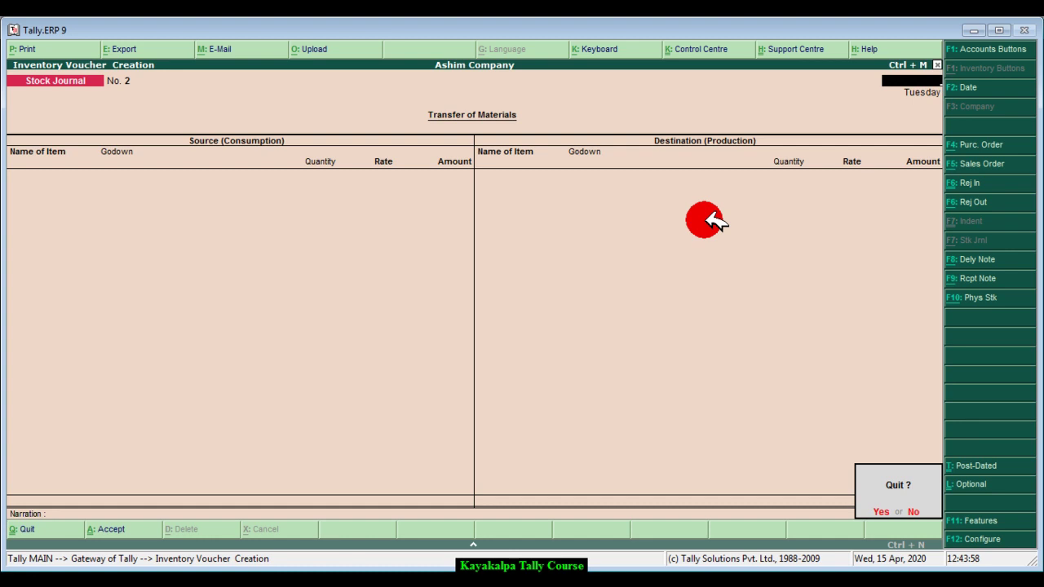
key("Return")
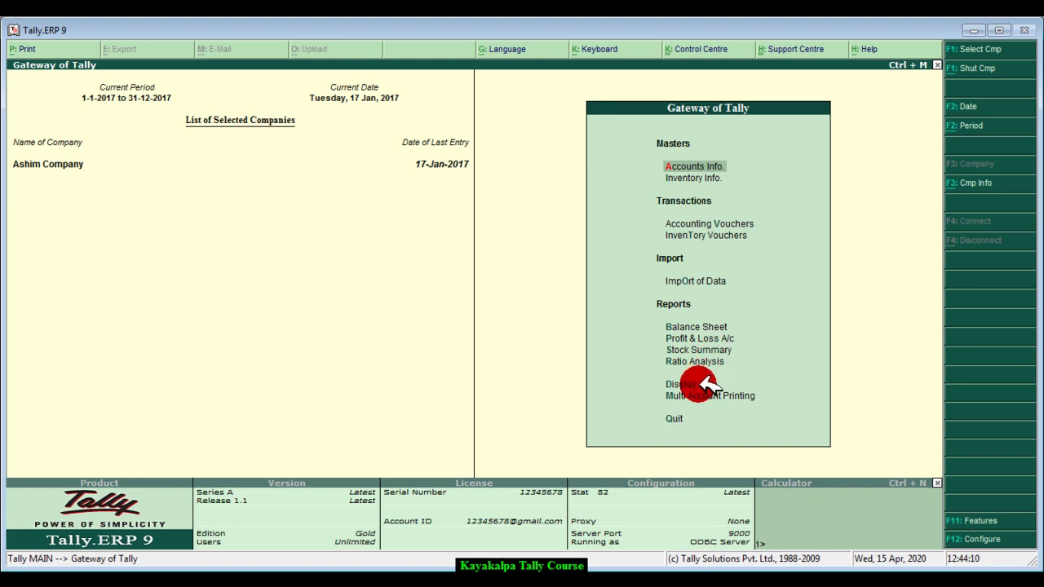
Step: Open the Statements of Inventory reports from the display reports
key("Down")
key("Down")
key("Down")
key("Down")
key("Down")
key("Down")
key("Down")
key("Down")
key("Down")
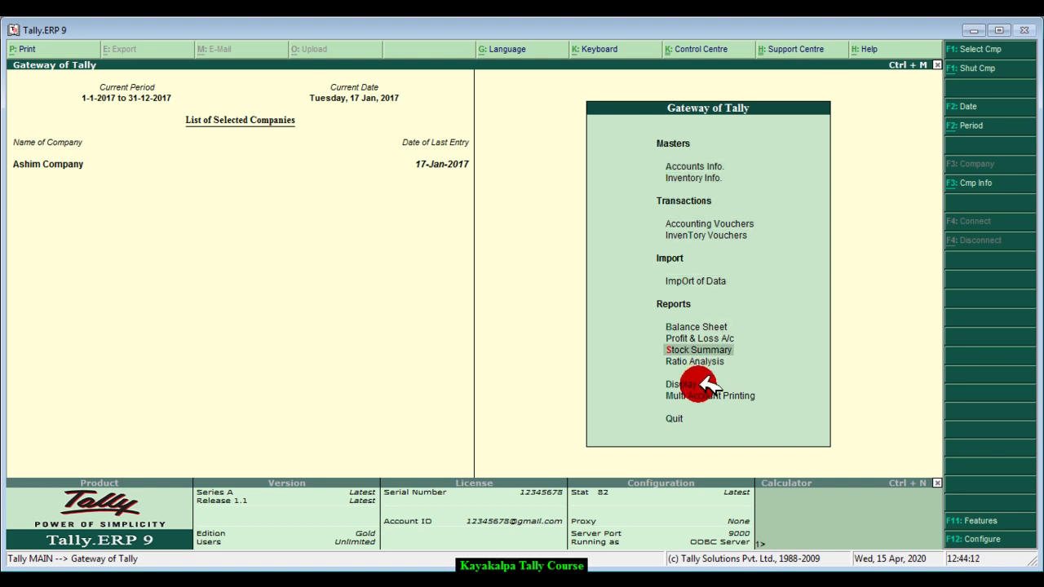
key("Return")
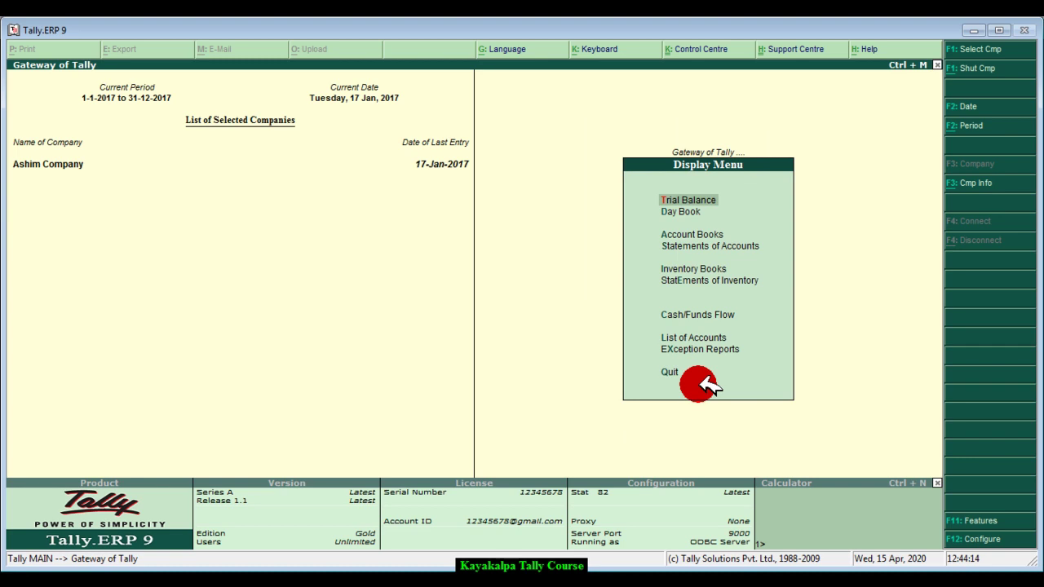
key("Down")
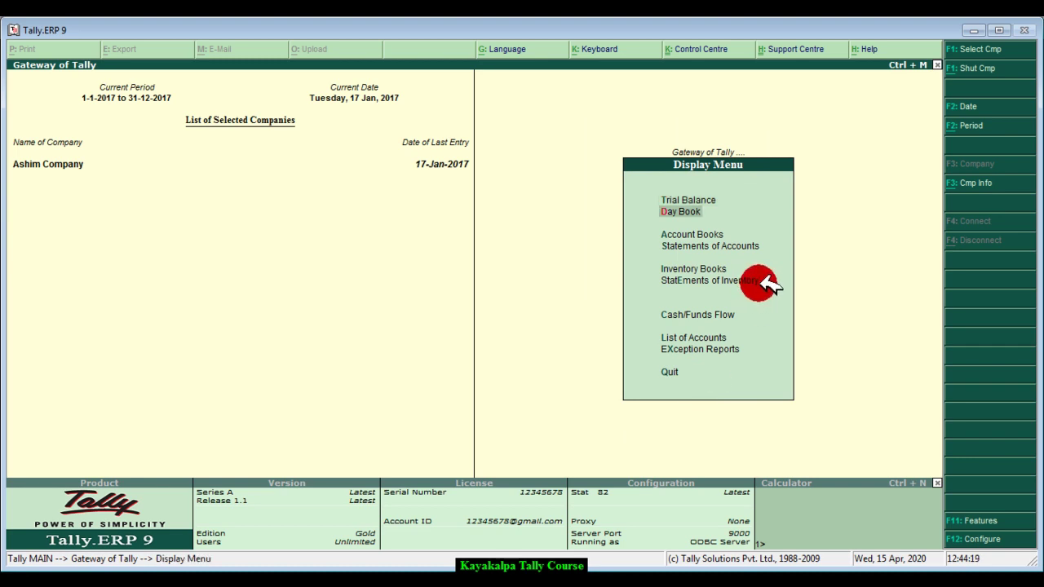
key("Down")
key("Down")
key("Down")
key("Down")
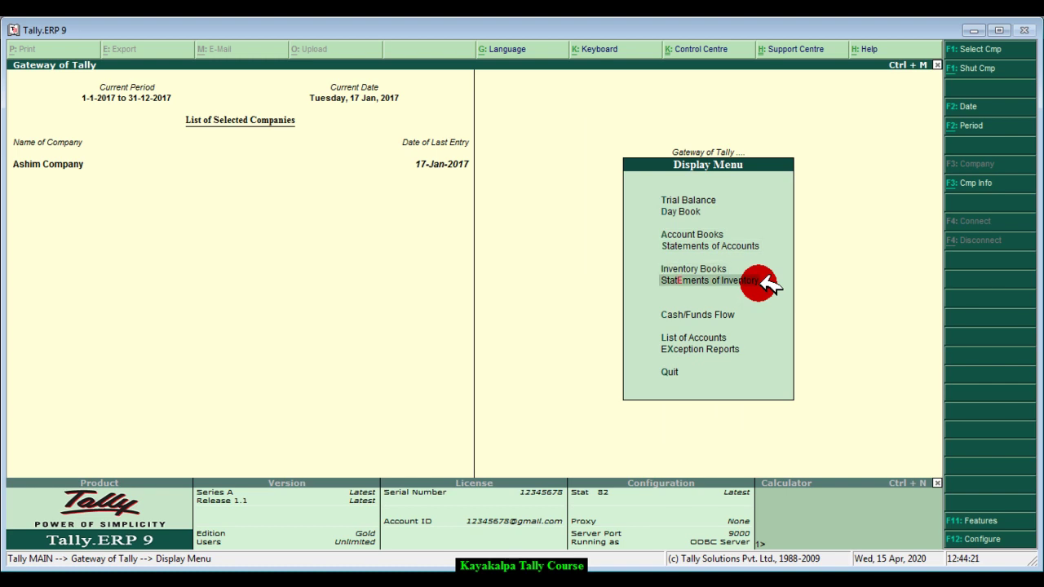
key("Return")
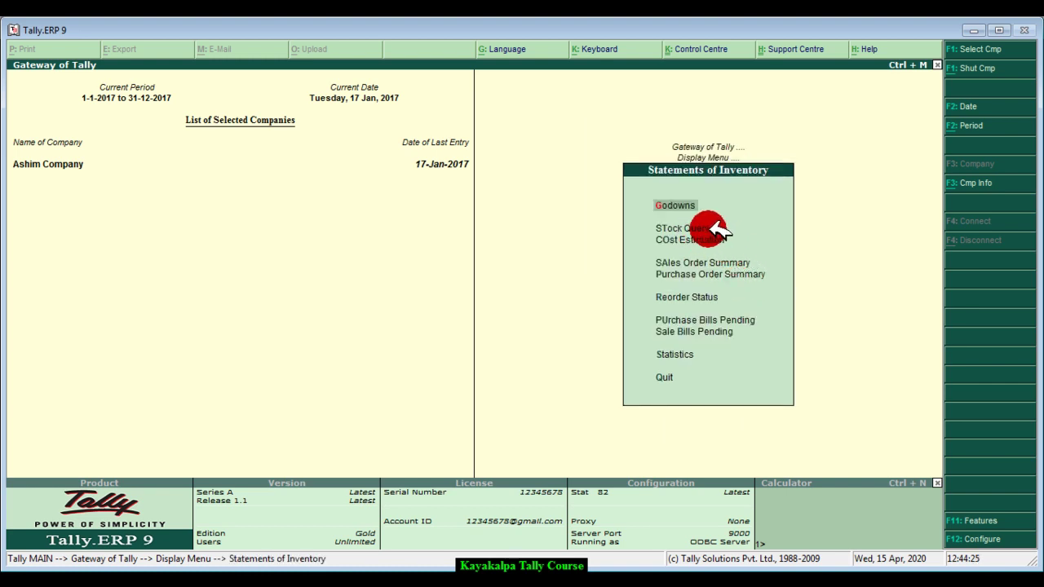
Step: Run a Stock Query for Preeti Chicken 50g to check its quantity in each godown, then close the report
left_click(729, 231)
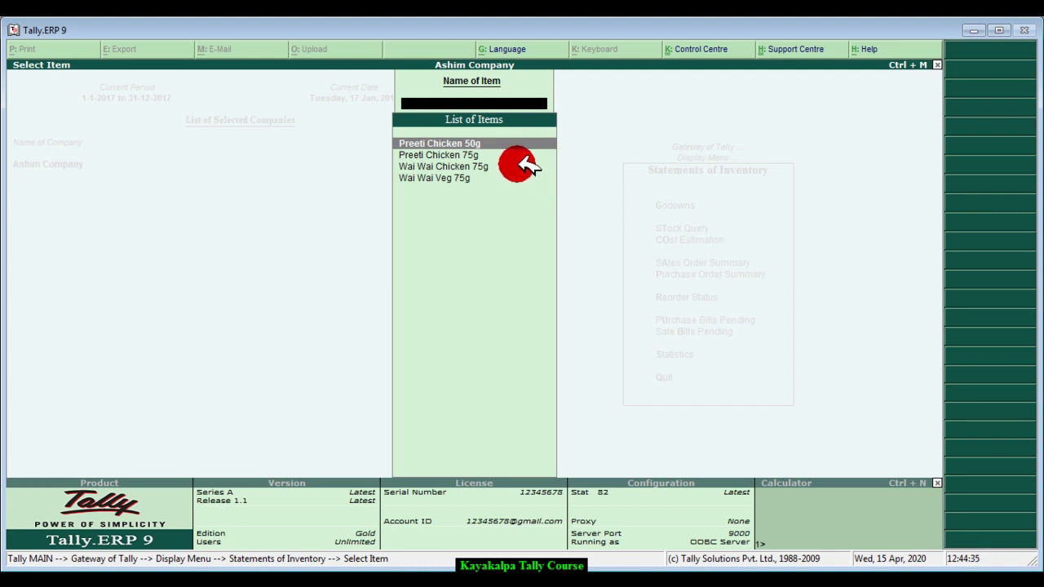
left_click(506, 143)
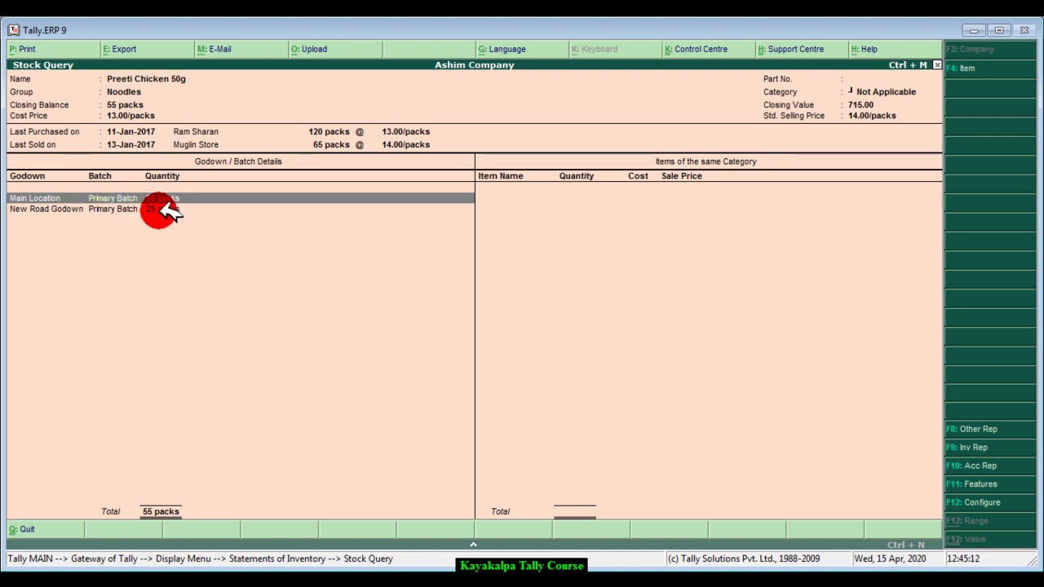
key("Escape")
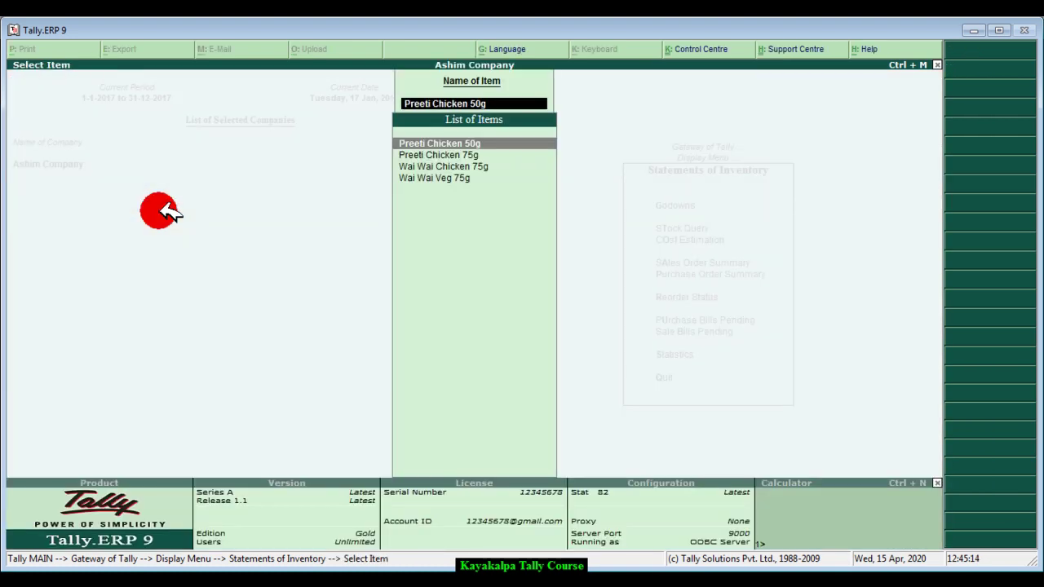
Step: Check the godown-wise quantities of Preeti Chicken 75g in the Stock Query and close the report
left_click(473, 153)
left_click(473, 153)
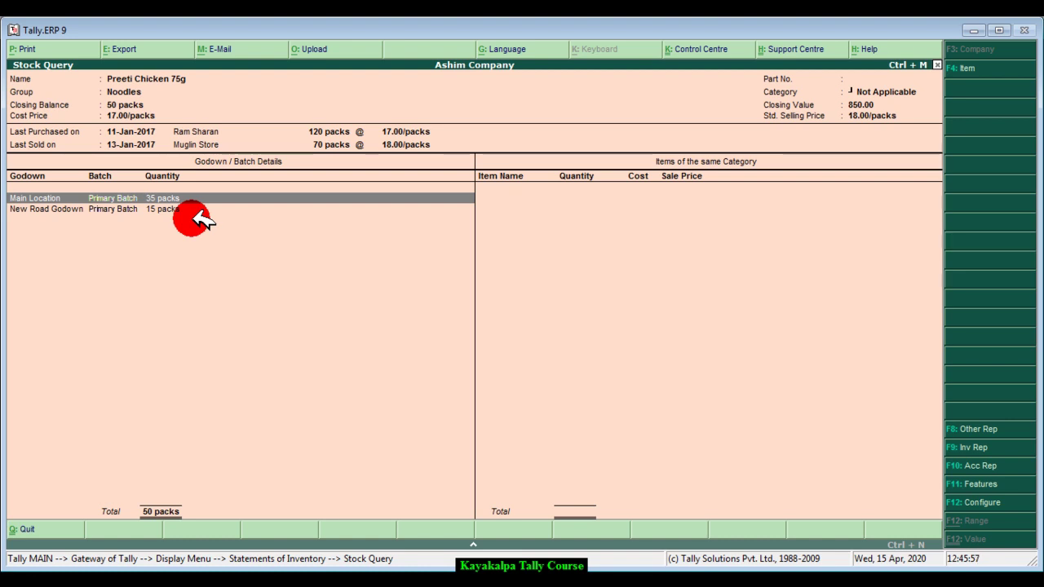
key("Escape")
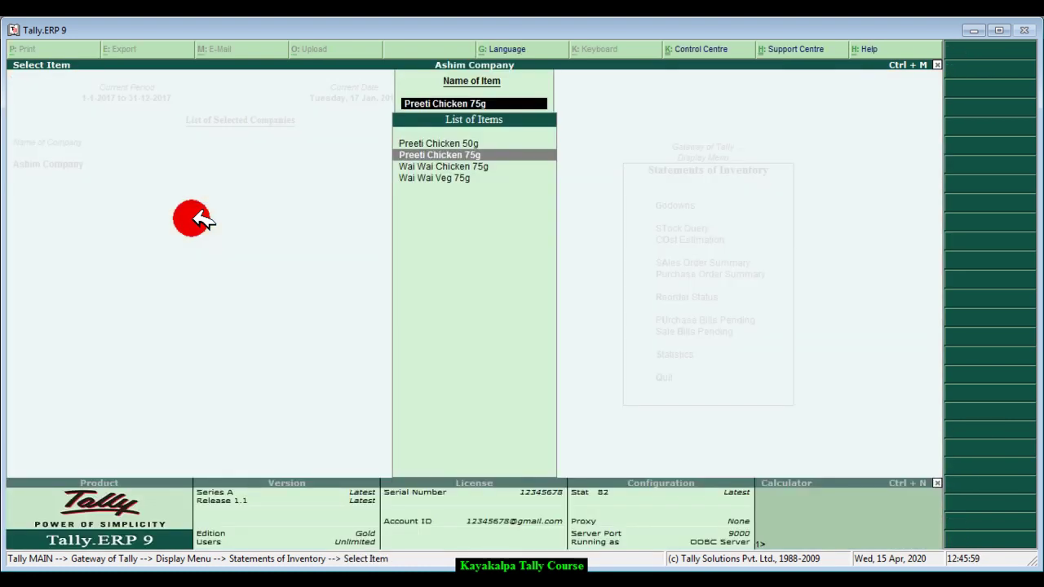
Step: View the Stock Query of Wai Wai Chicken 75g to check its quantity in each godown
left_click(484, 166)
left_click(483, 166)
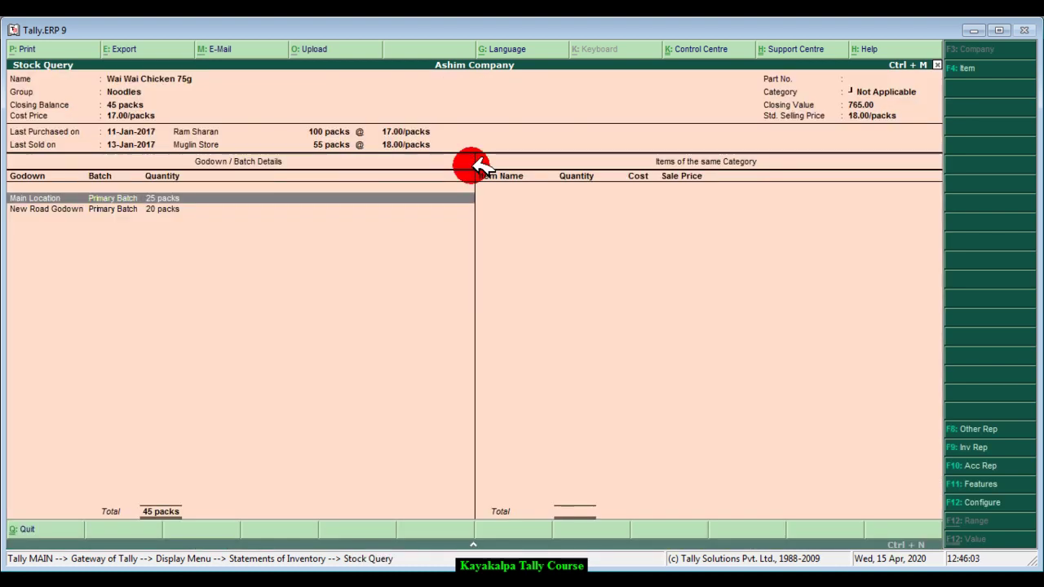